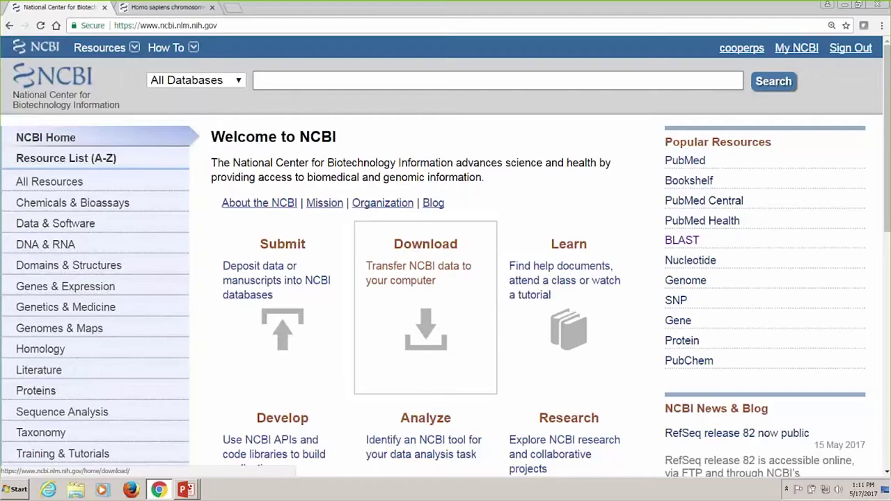
Step: Search the Nucleotide database for "adenine phosphoribosyltransferase"
text(adenine p)
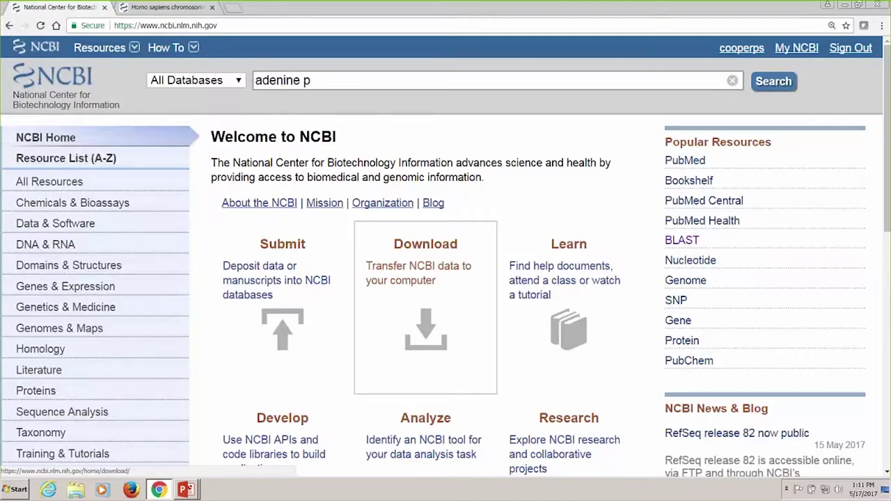
text(hosphoribosy)
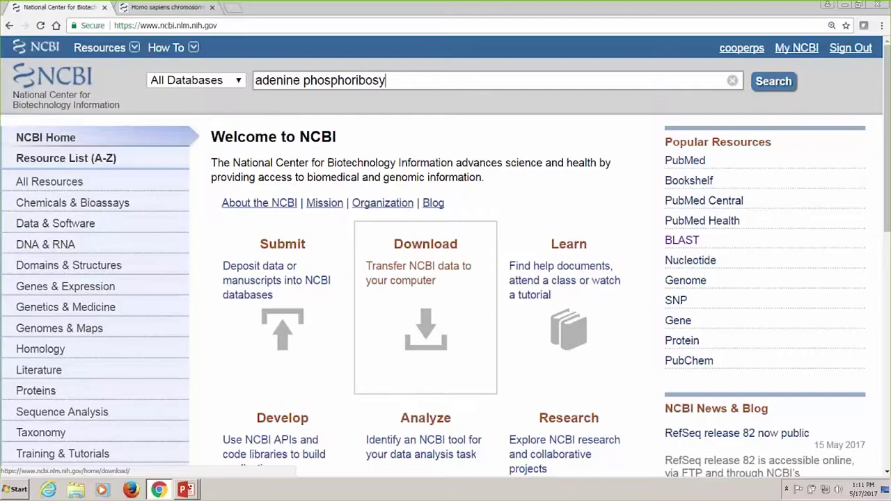
text(ltransferase)
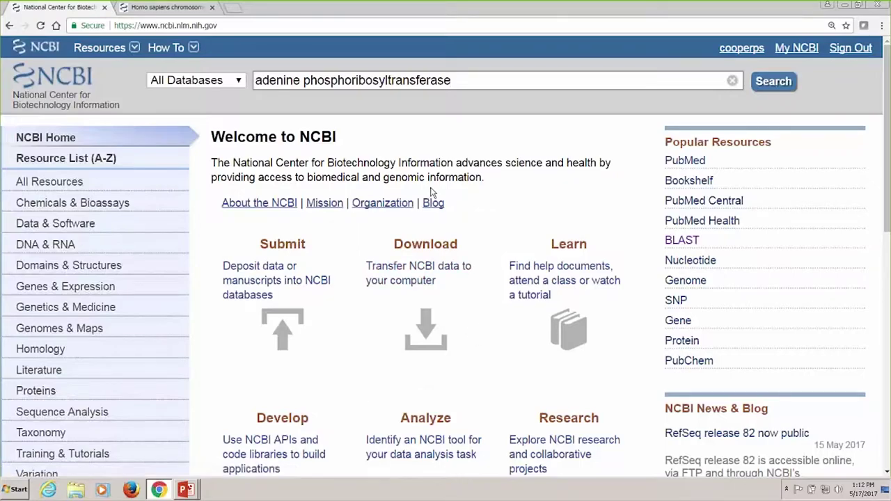
click(240, 84)
scroll(261, 181, down, 3)
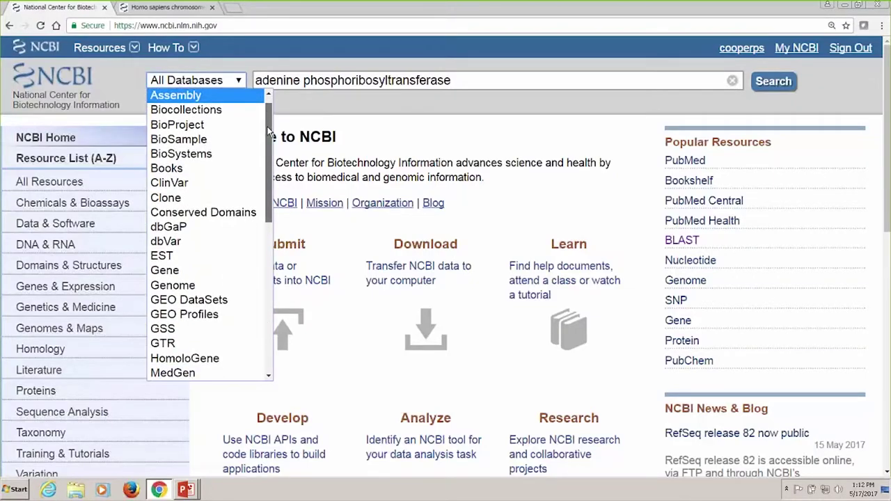
scroll(261, 181, down, 2)
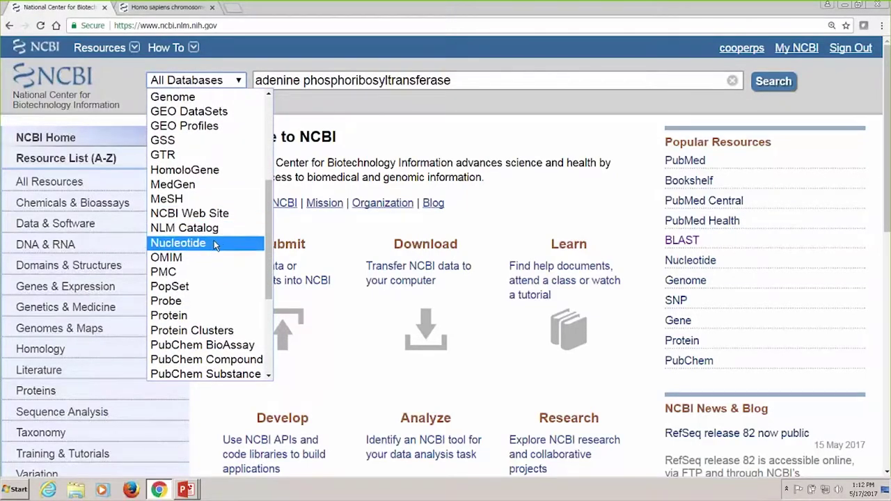
key(Escape)
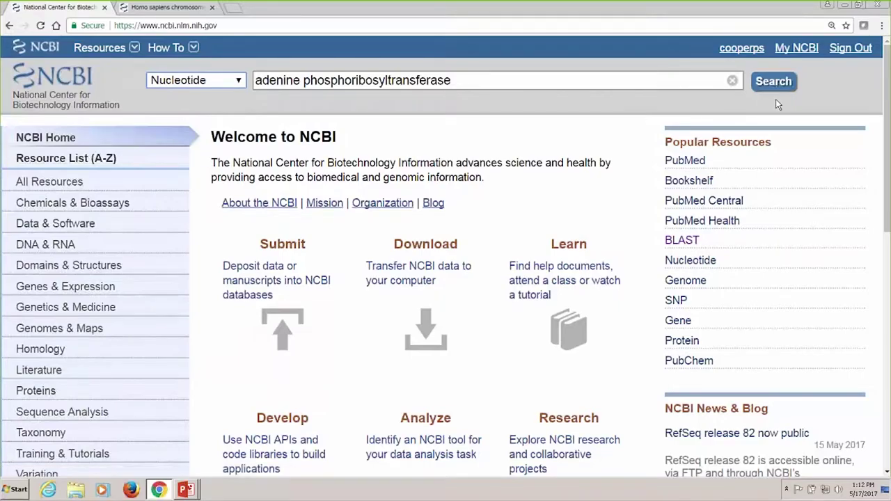
click(774, 82)
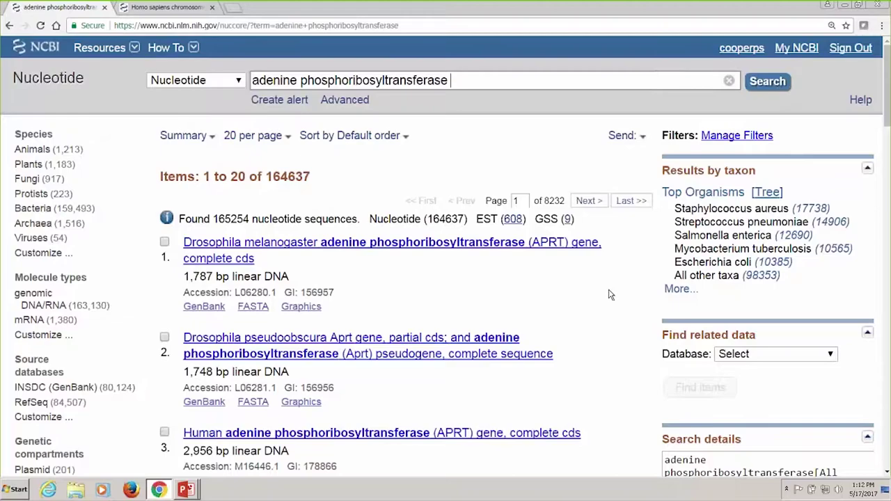
Step: Open the advanced search builder and enter adenine phosphoribosyltransferase, copied from the search history, as a Title field term
mouse_move(888, 122)
mouse_down()
mouse_move(887, 176)
mouse_move(887, 130)
mouse_up()
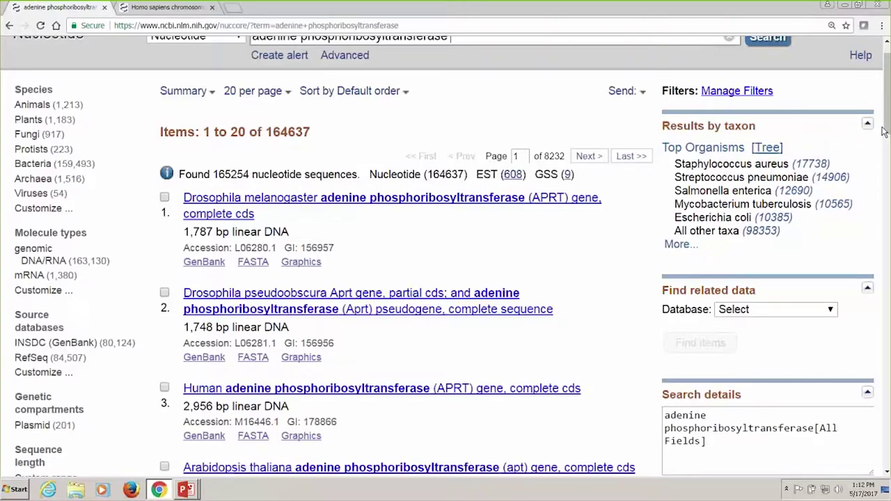
drag(884, 129, 882, 124)
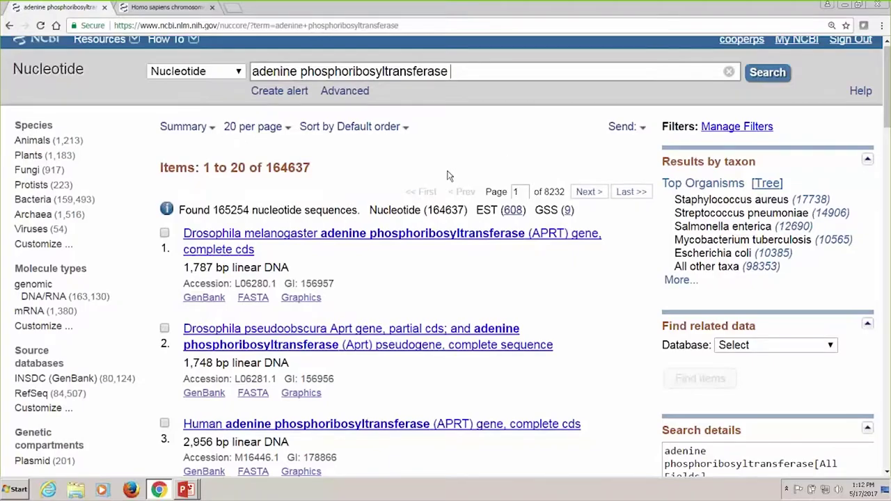
click(344, 91)
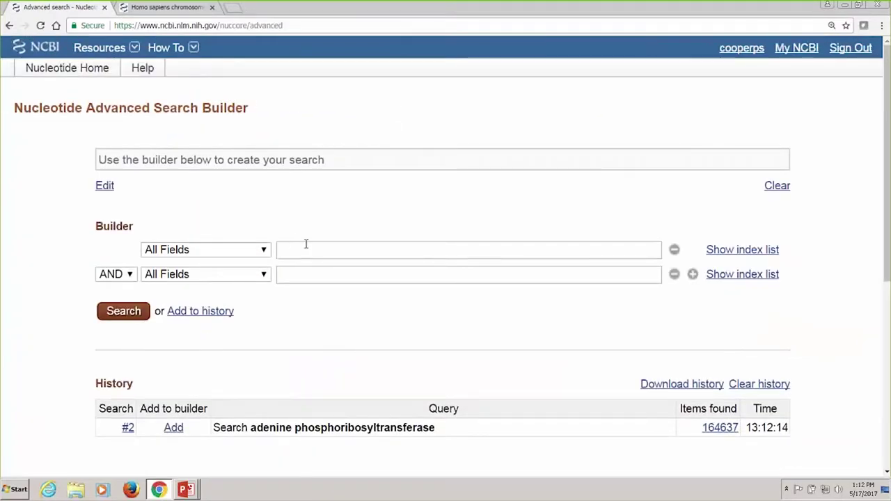
drag(250, 427, 417, 433)
right_click(403, 428)
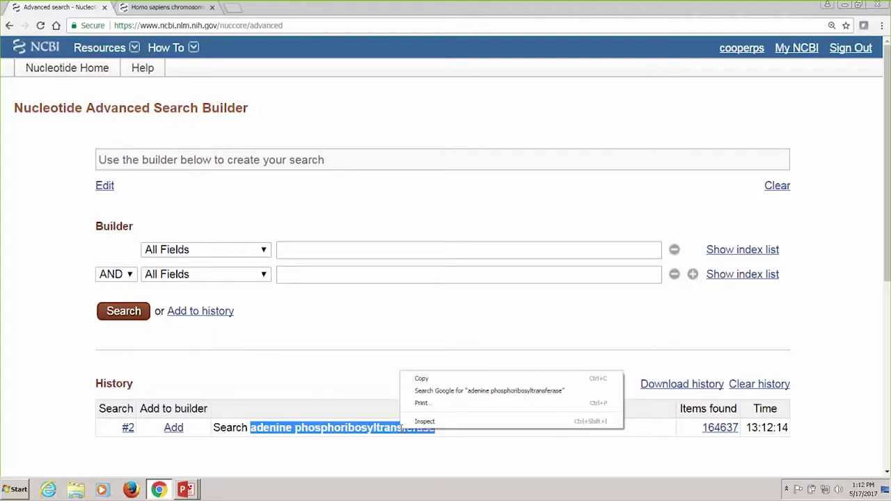
click(416, 380)
click(265, 252)
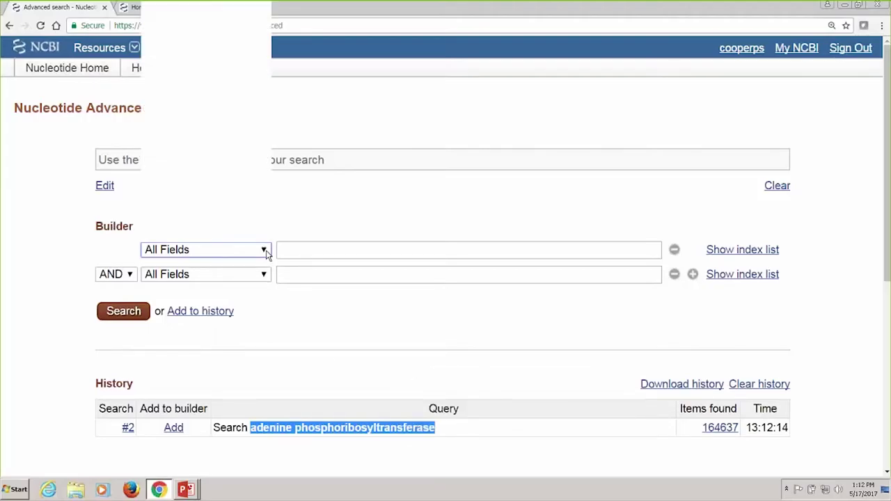
scroll(204, 231, down, 3)
click(203, 223)
key(ctrl+v)
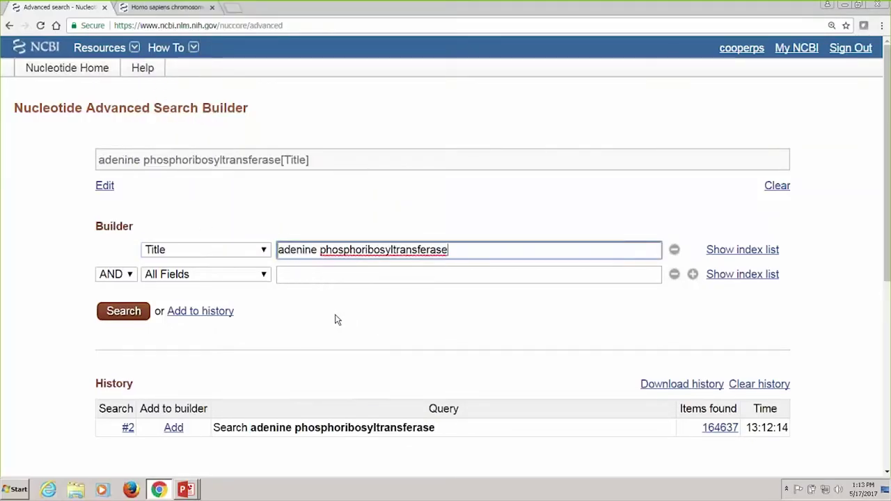
Step: Choose the exact phrase "adenine phosphoribosyltransferase" from the Title index list and run the search
click(740, 251)
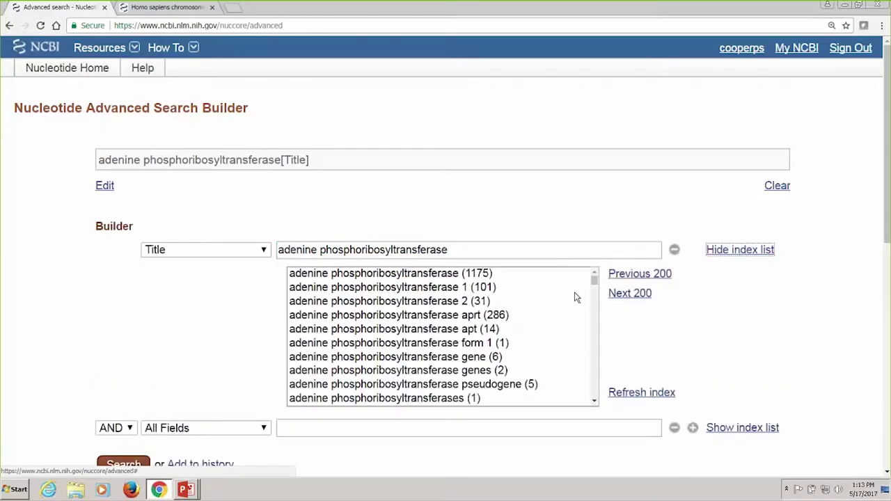
click(430, 277)
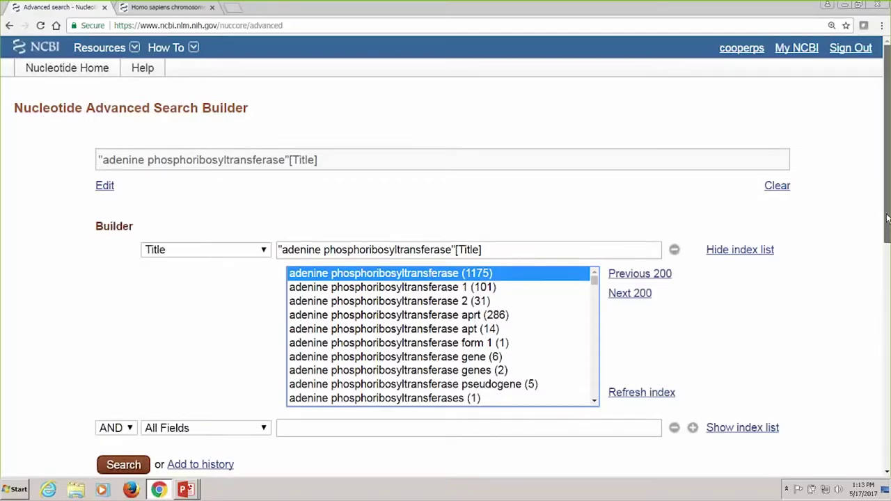
scroll(489, 431, down, 2)
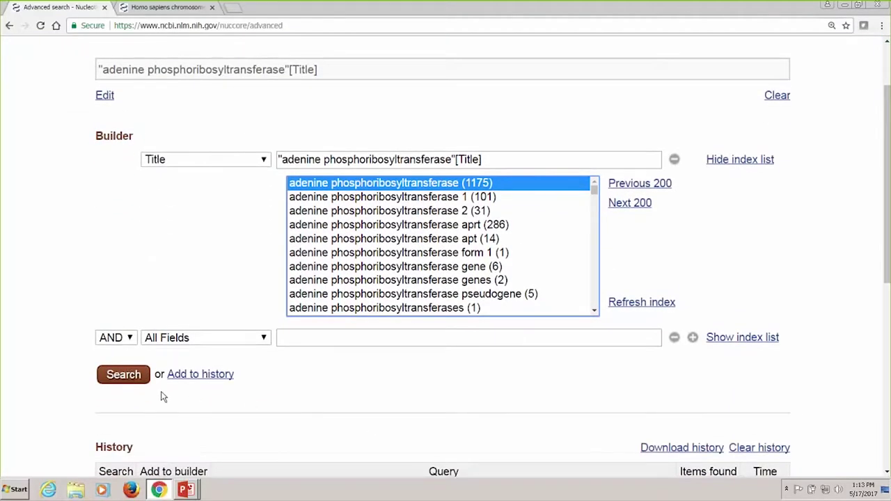
click(121, 376)
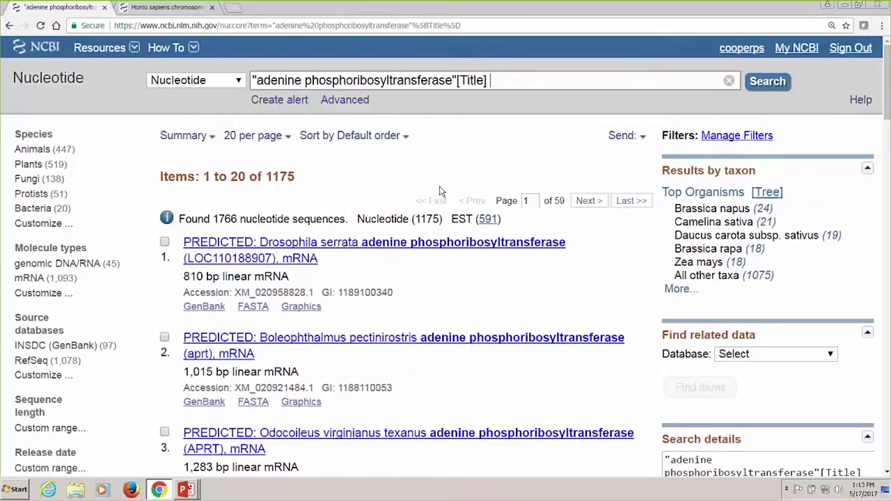
Step: Return to the advanced search builder and add the all-fields search followed by the Title search from the history
click(354, 104)
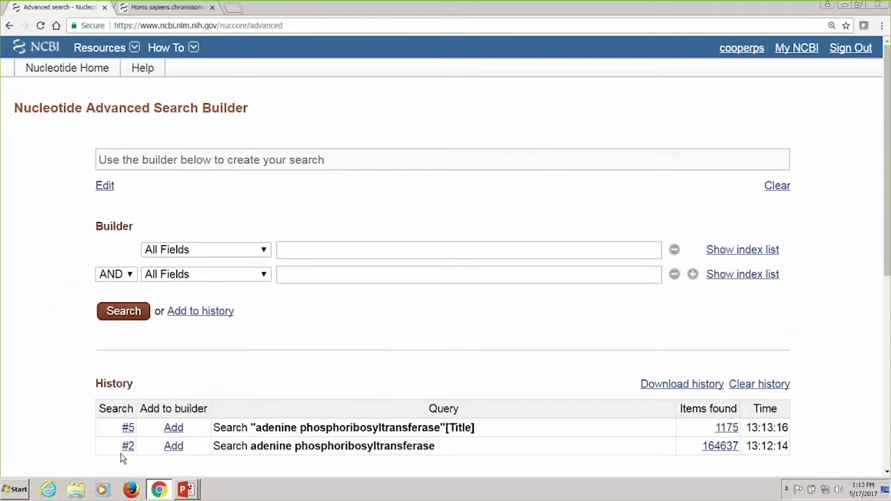
click(173, 446)
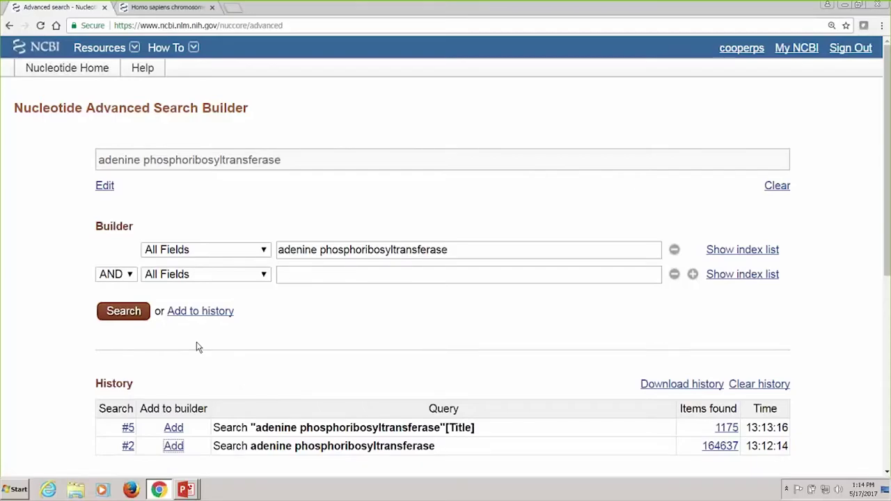
click(174, 428)
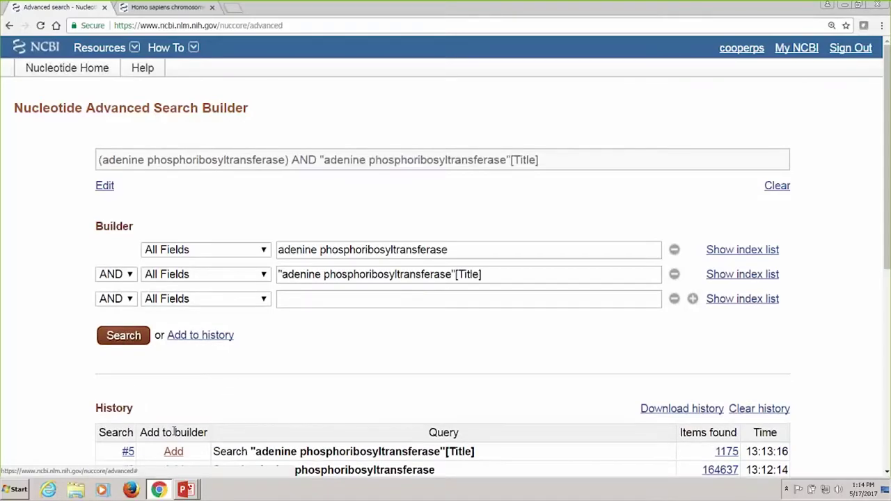
Step: Edit the combined query to replace AND with NOT before "adenine phosphoribosyltransferase"[Title], and run the search
drag(317, 160, 309, 160)
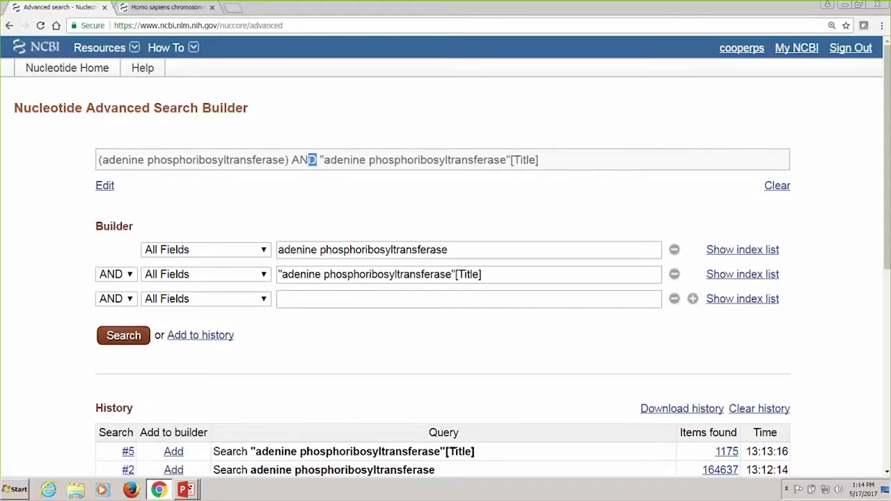
click(104, 185)
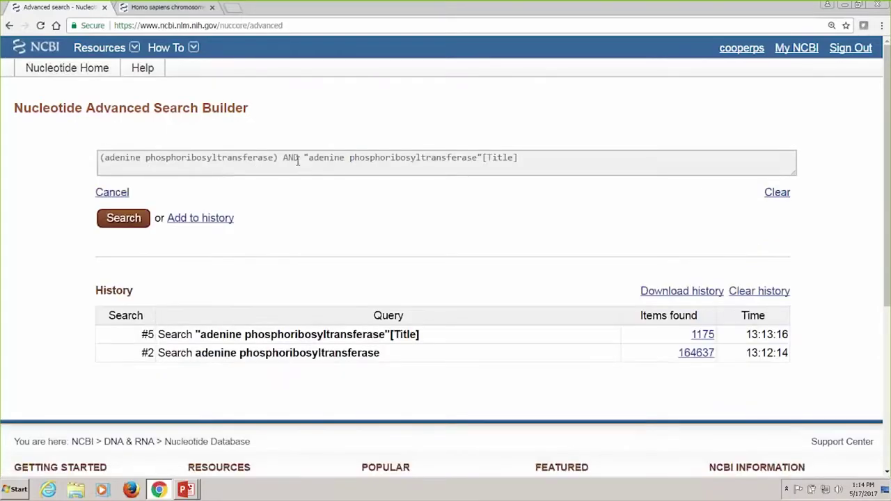
click(299, 159)
key(BackSpace)
key(BackSpace)
key(BackSpace)
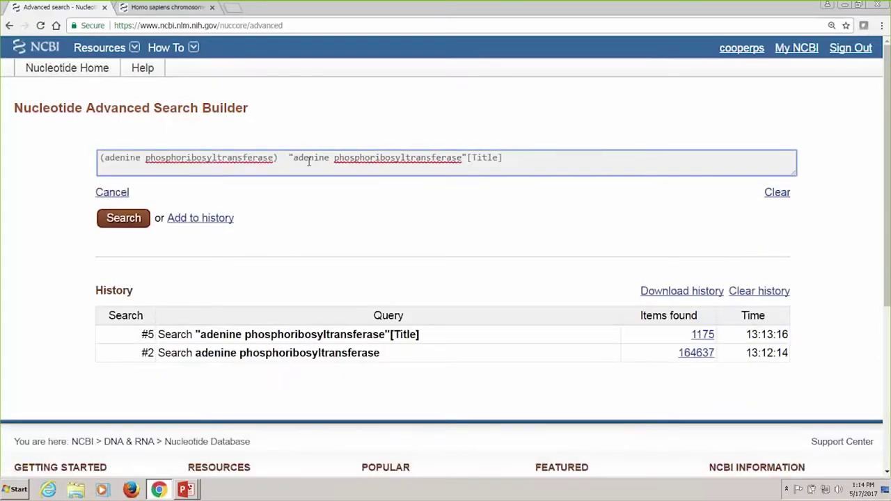
text(NOT)
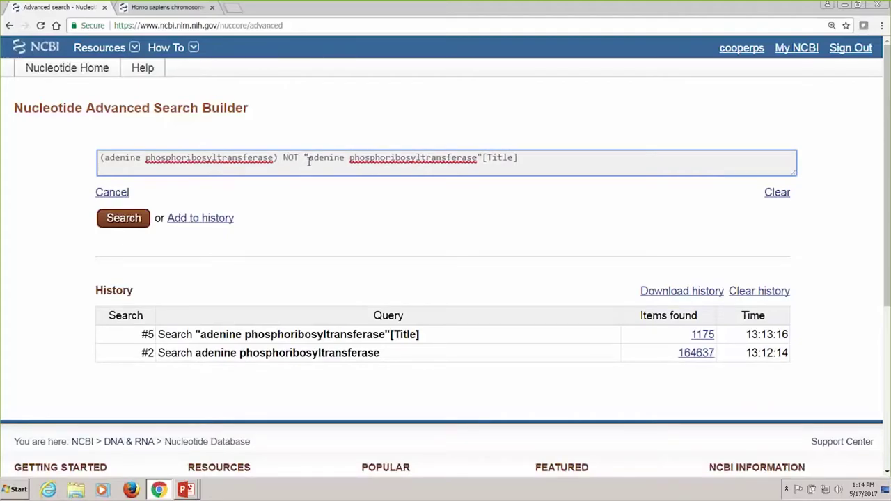
click(131, 228)
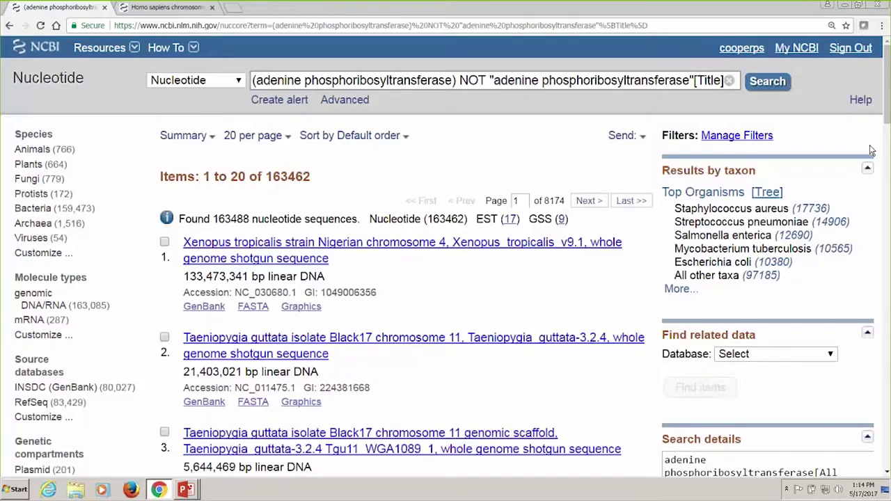
Step: Open the A.thaliana ATapt2 gene record from the search results
drag(888, 110, 888, 152)
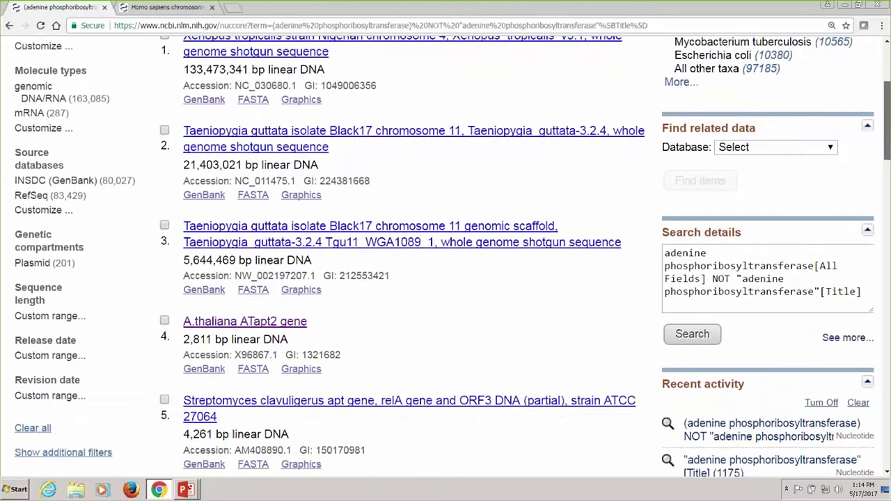
scroll(514, 204, down, 3)
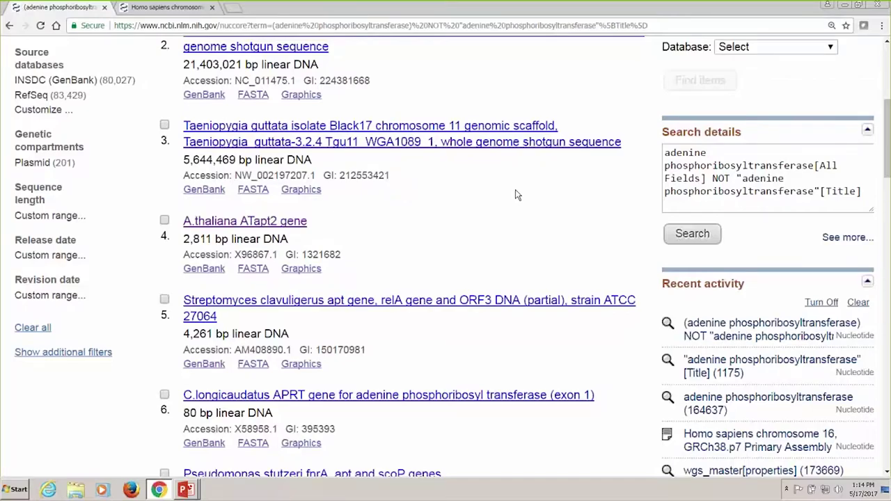
click(241, 226)
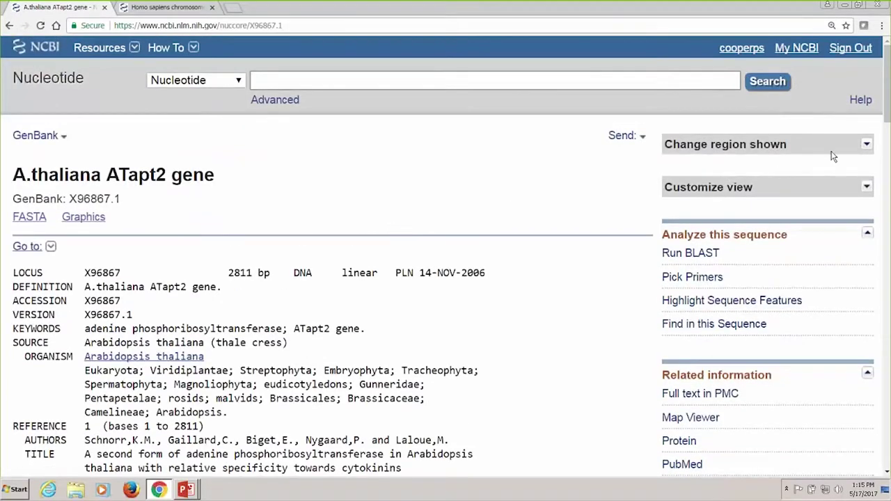
Step: Examine the record's keywords, reference title and CDS product for occurrences of adenine phosphoribosyltransferase
drag(887, 117, 887, 119)
scroll(887, 117, down, 2)
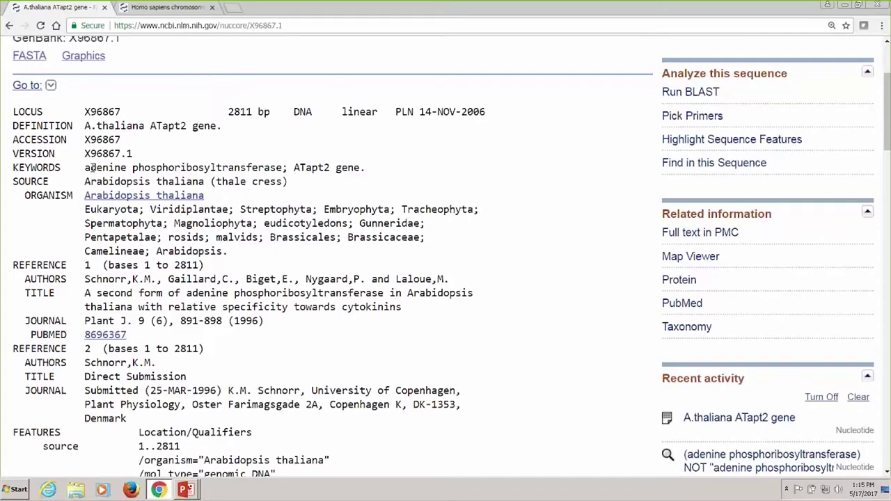
drag(85, 168, 282, 170)
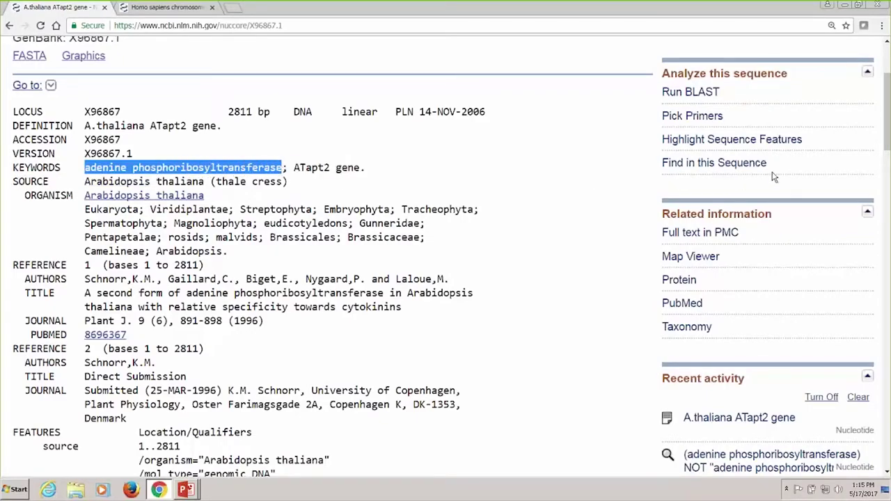
scroll(887, 132, down, 2)
scroll(888, 133, down, 3)
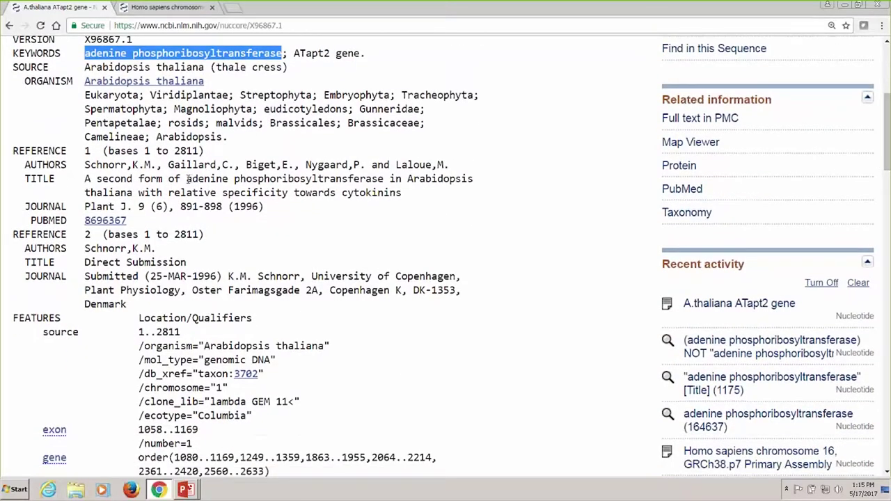
drag(186, 179, 384, 180)
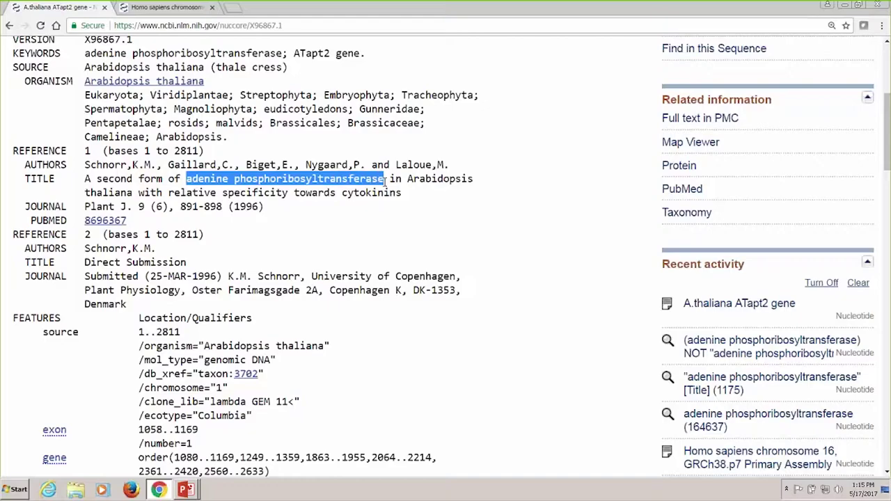
drag(884, 156, 884, 197)
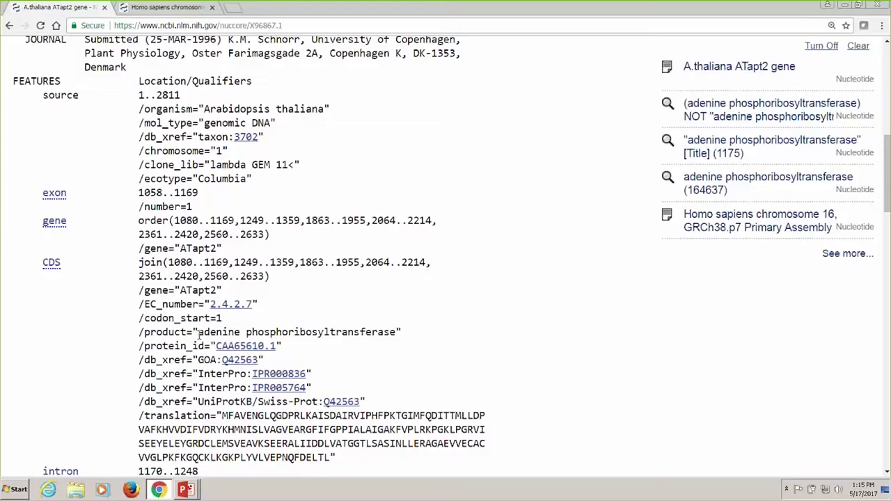
drag(198, 335, 398, 332)
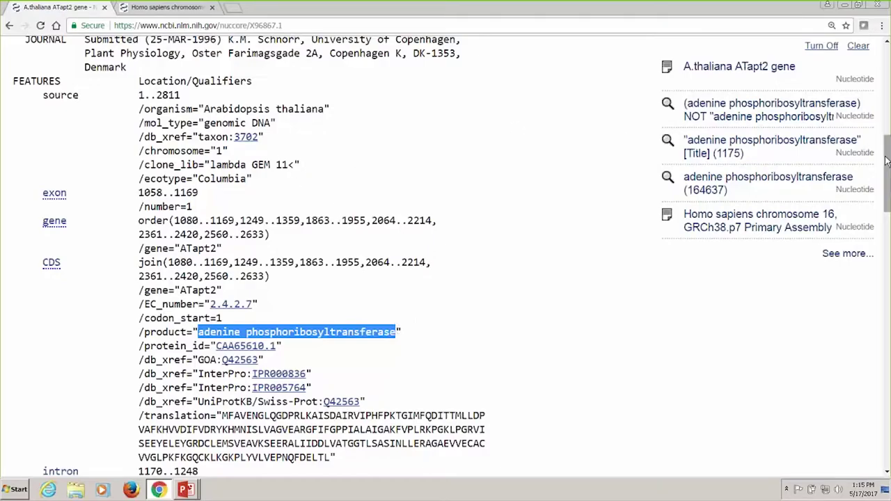
drag(886, 160, 887, 60)
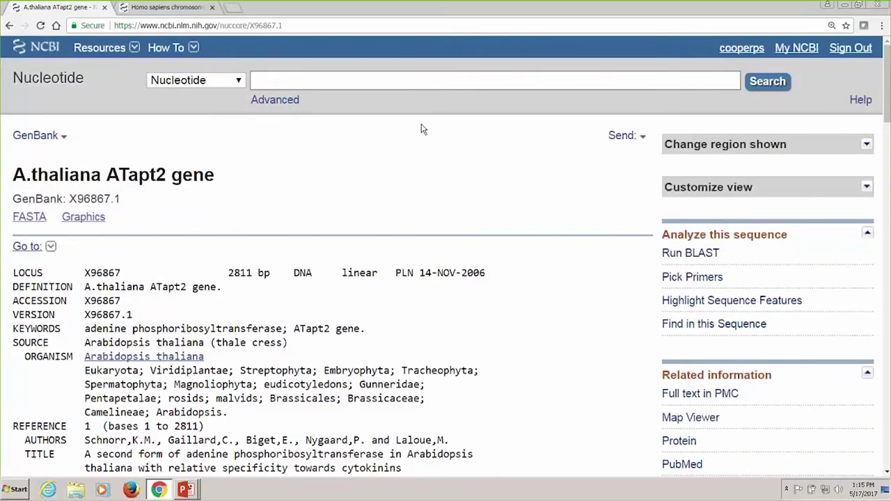
Step: Go back to the search results, return to the advanced search builder, and open the "adenine phosphoribosyltransferase"[Title] results from the history
click(10, 27)
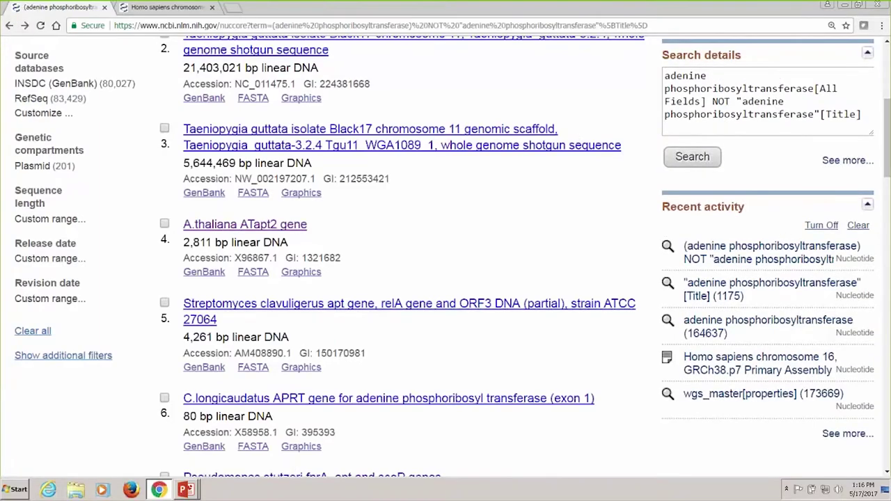
scroll(675, 163, up, 5)
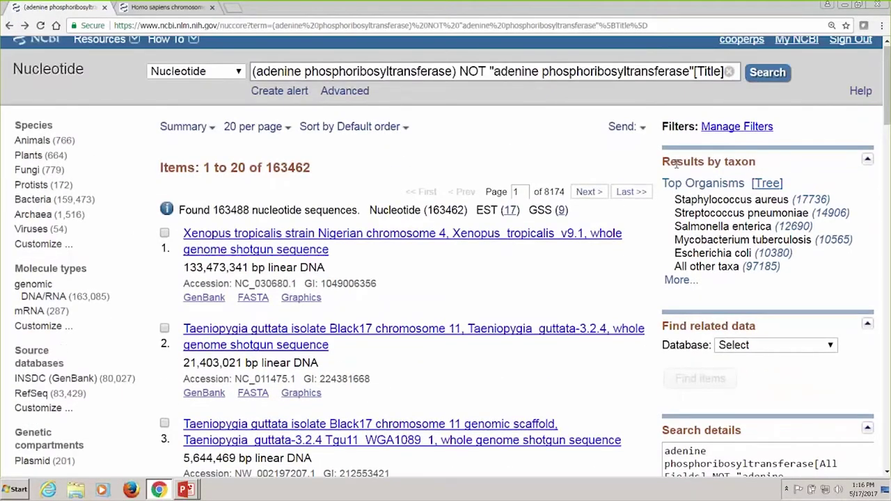
click(362, 93)
scroll(365, 99, down, 2)
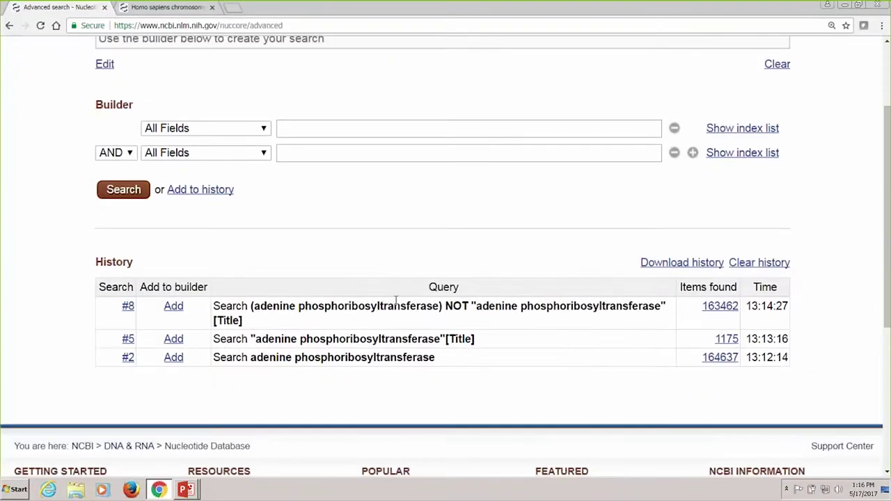
click(726, 340)
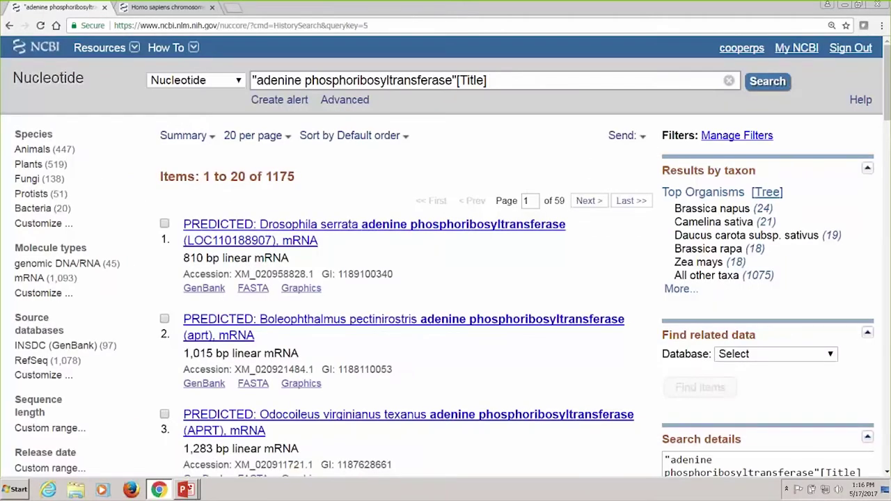
Step: Filter the Title search results to INSDC (GenBank) source records, look over the filtered list, and clear that filter
scroll(877, 138, down, 2)
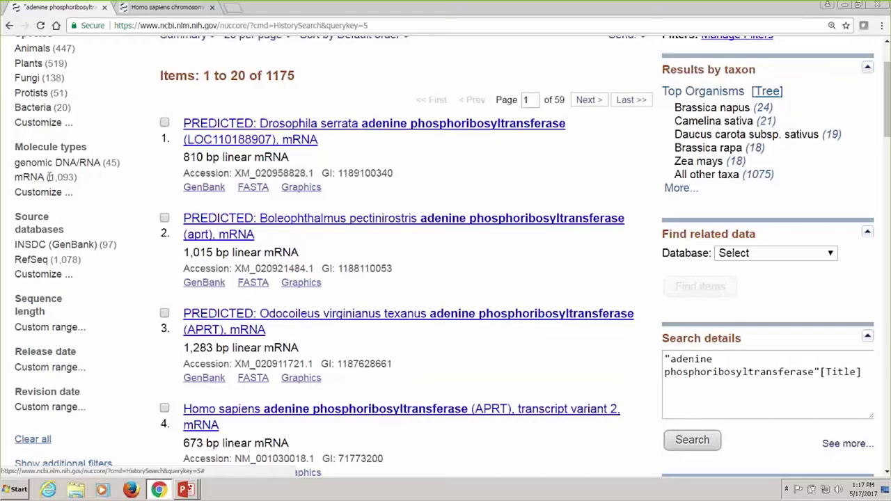
click(70, 245)
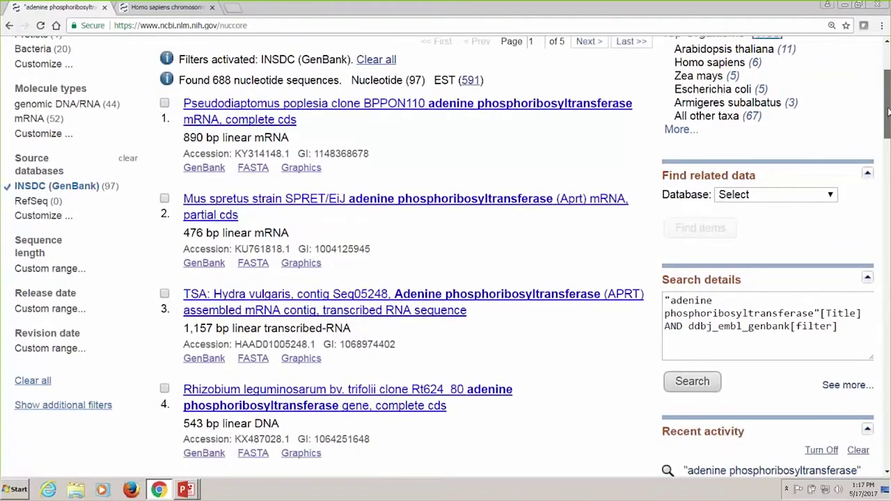
mouse_move(888, 111)
mouse_down()
mouse_move(888, 141)
mouse_move(886, 100)
mouse_up()
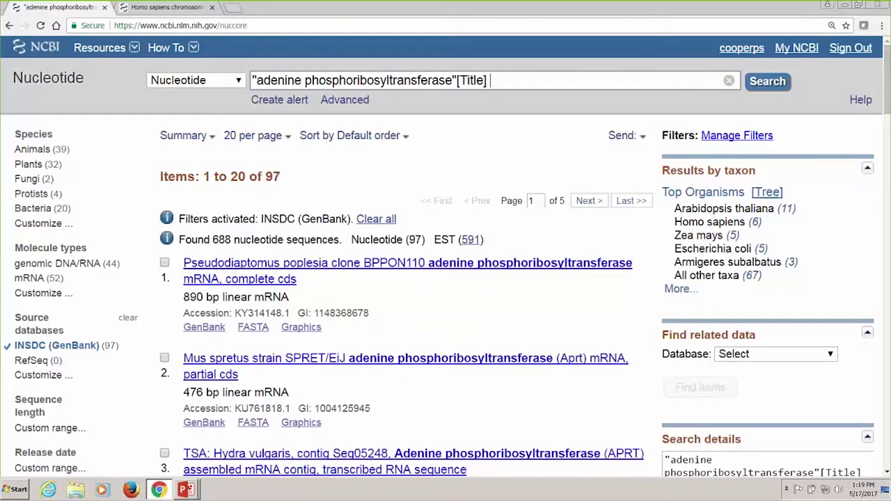
click(16, 346)
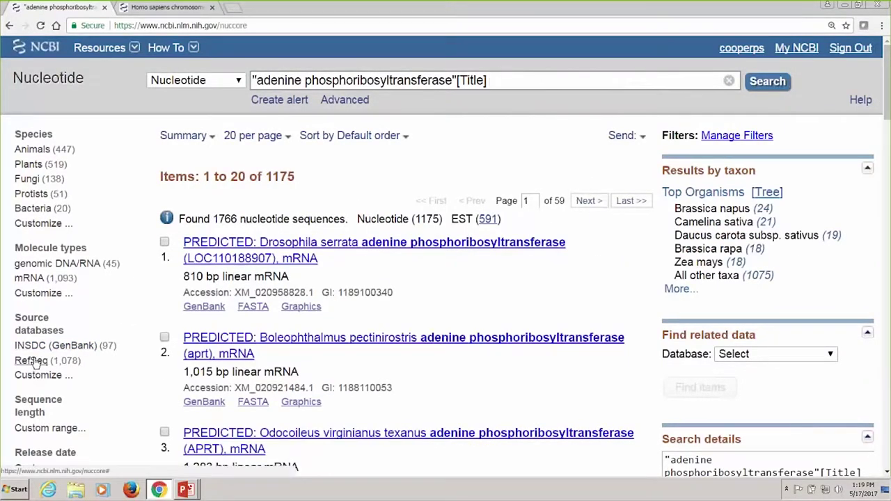
Step: Filter the results to RefSeq, append AND human[organism] to the Title query, and run the search
click(33, 361)
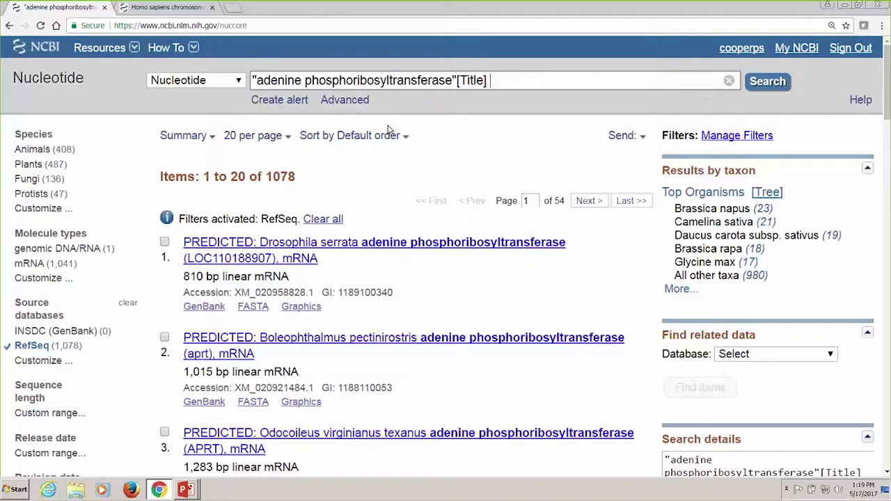
click(547, 78)
text(AND)
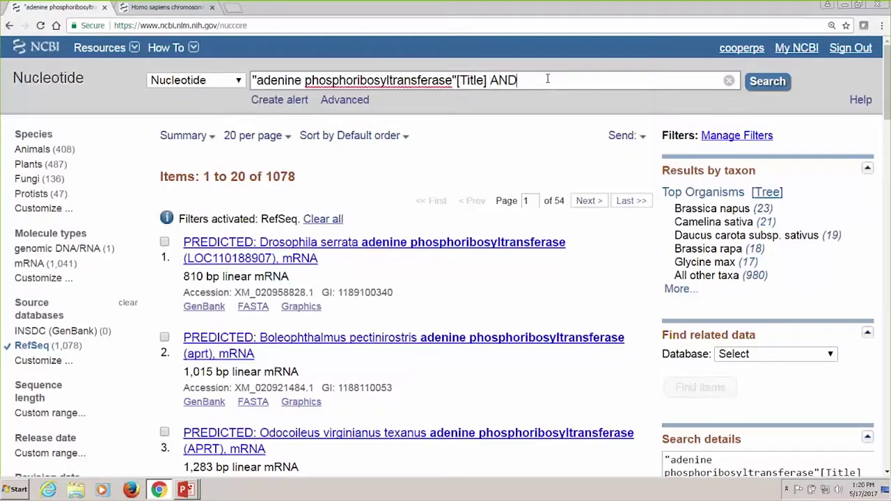
text( human[org)
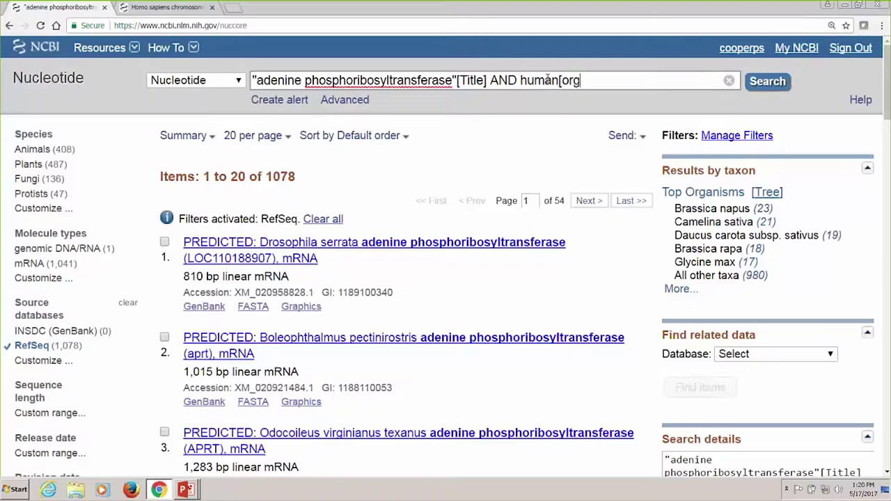
text(anism])
click(765, 89)
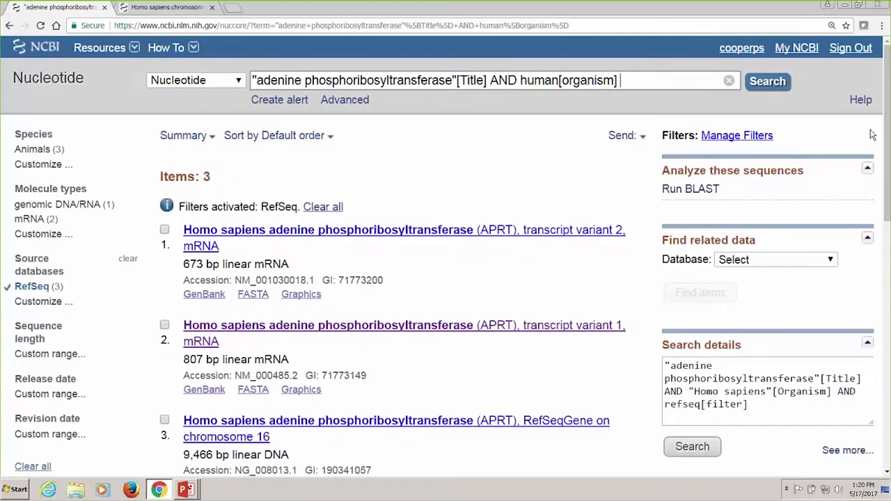
Step: Open the Homo sapiens APRT transcript variant 1 mRNA record from the search results
drag(887, 133, 886, 157)
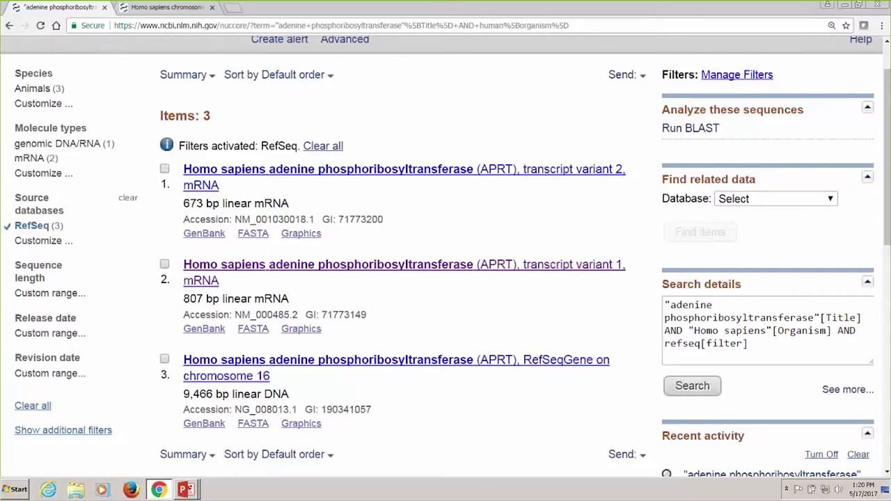
click(372, 271)
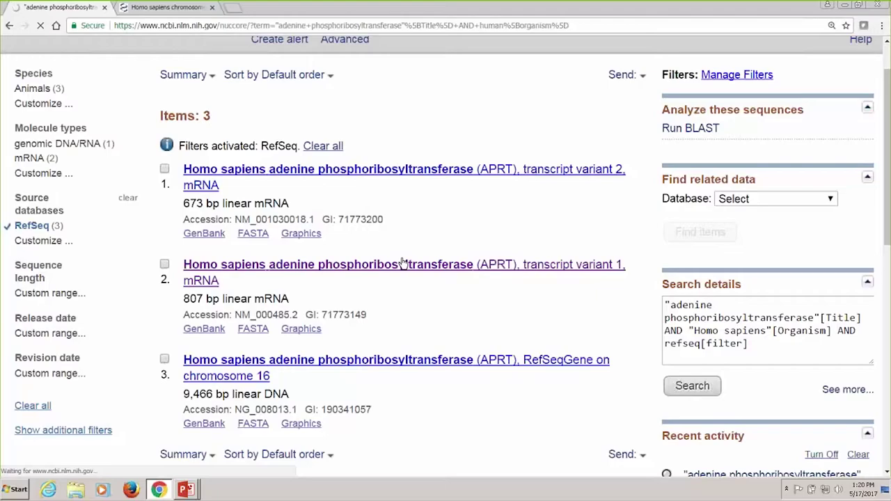
Step: Examine the record's header, literature references with GeneRIF remarks, and the curated RefSeq comment with its gene summary
scroll(402, 263, down, 5)
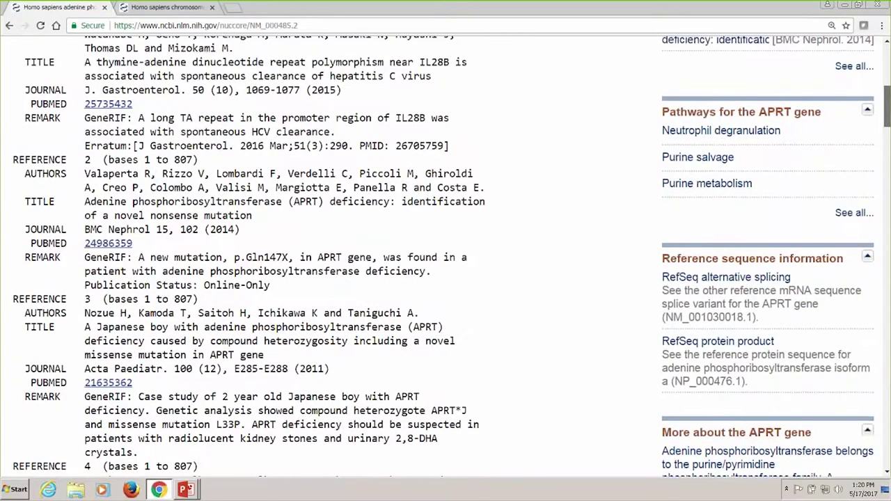
scroll(888, 96, up, 3)
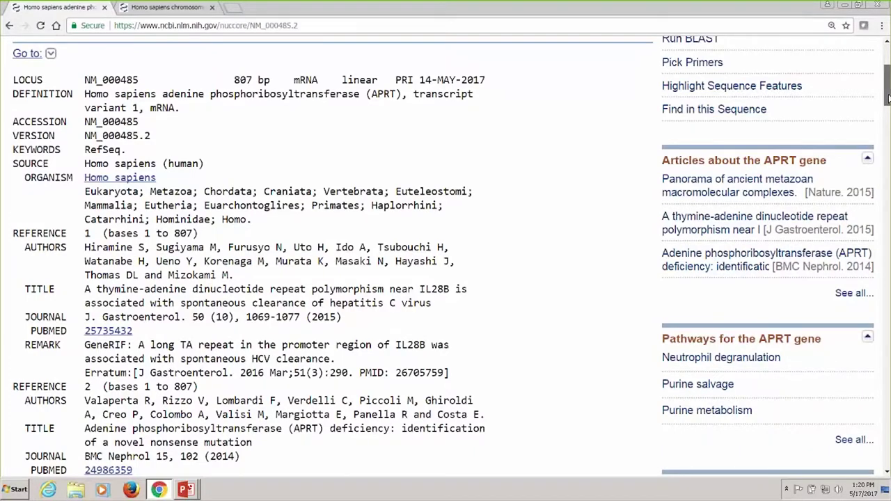
drag(888, 99, 888, 102)
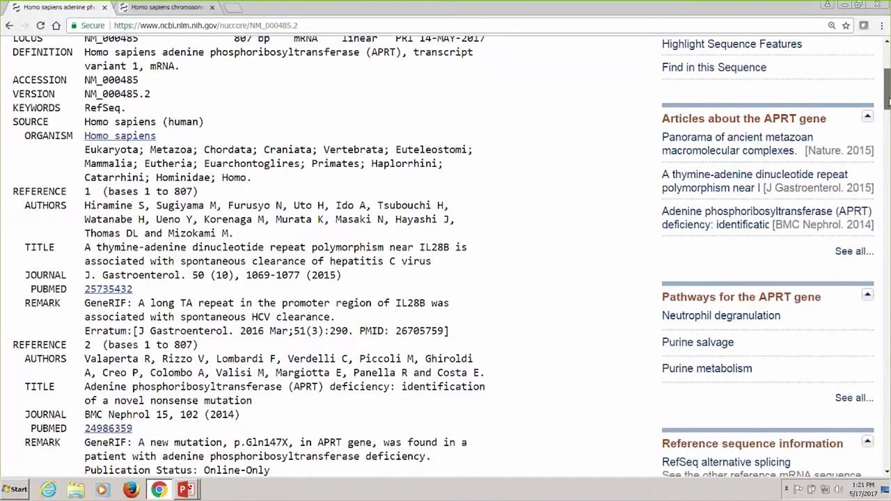
scroll(888, 101, down, 2)
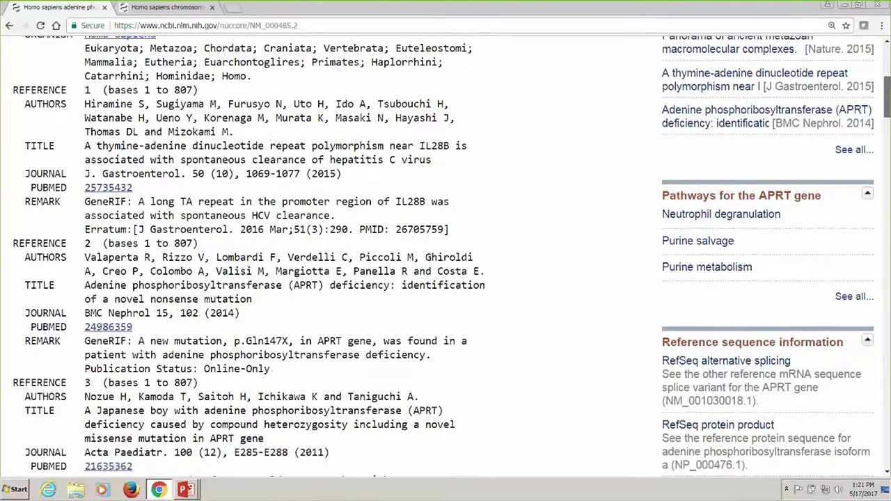
scroll(888, 102, down, 4)
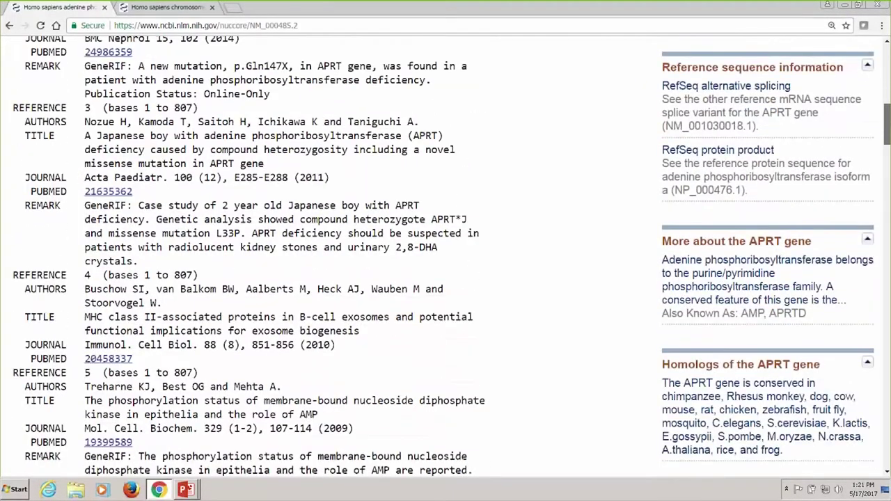
scroll(889, 102, up, 5)
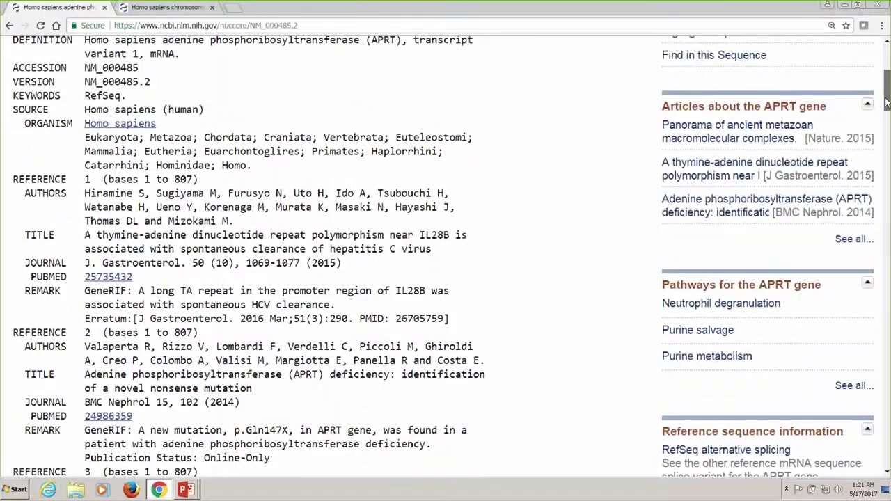
scroll(887, 118, down, 3)
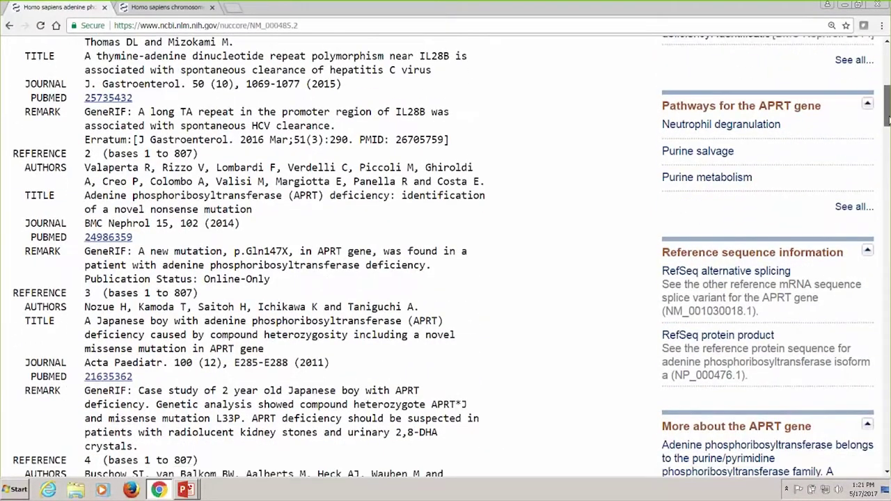
scroll(887, 120, down, 1)
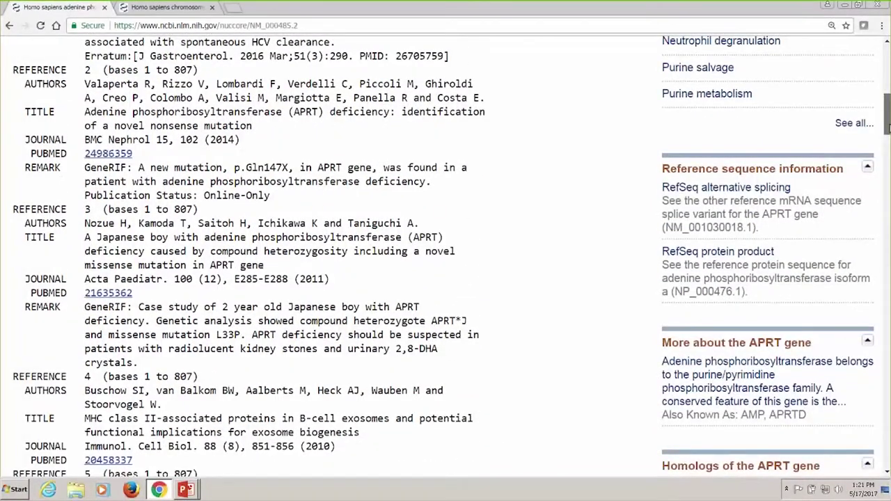
drag(888, 128, 888, 152)
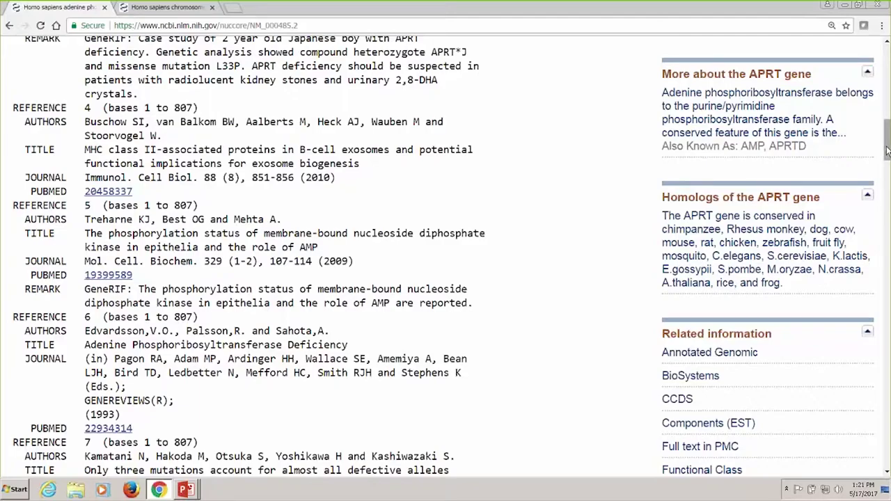
drag(887, 149, 888, 207)
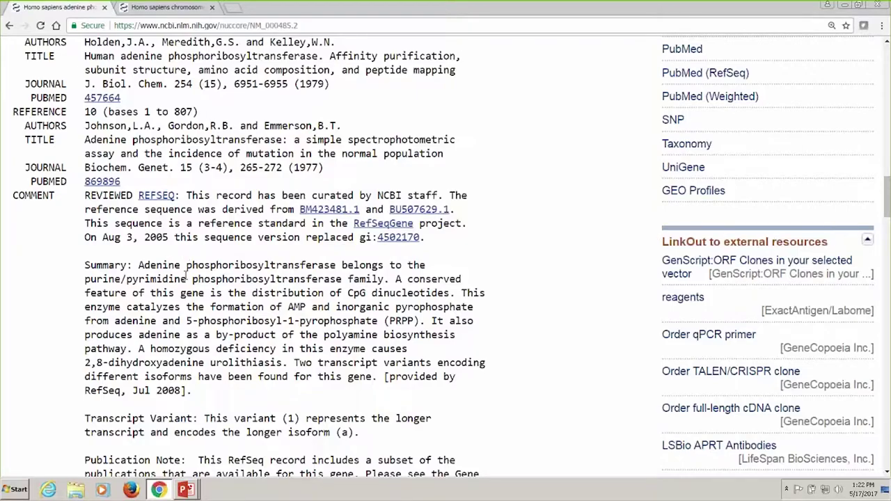
Step: Highlight the CDS feature within the record's sequence and mark its start and stop codons
drag(888, 207, 887, 244)
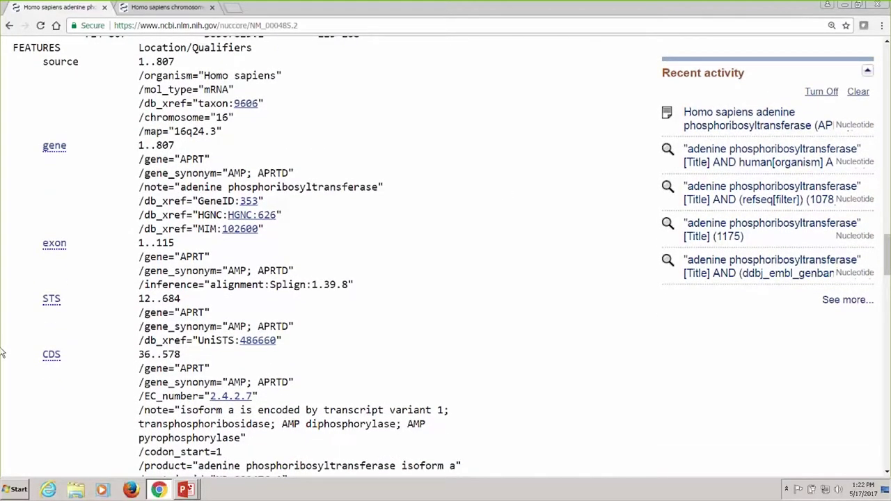
click(52, 355)
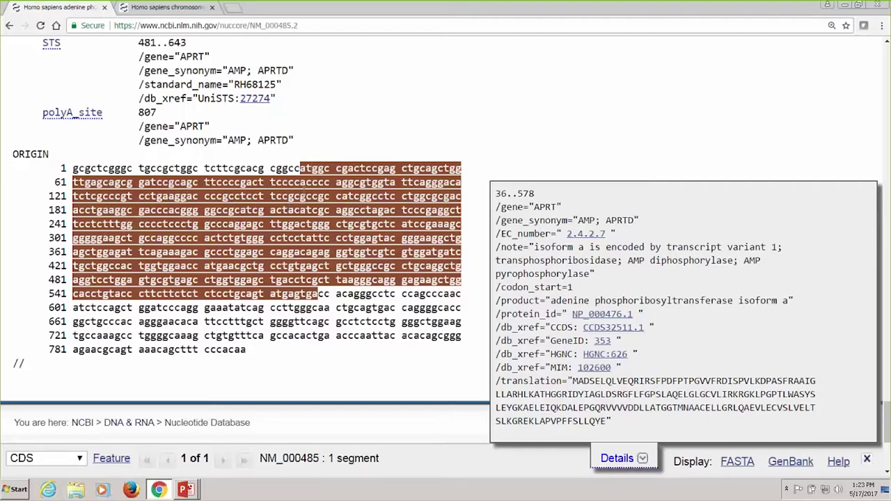
drag(299, 169, 317, 169)
drag(300, 294, 327, 287)
Step: Open the FASTA display of the highlighted CDS region in a new tab and check its available send destinations
right_click(742, 466)
click(778, 381)
click(163, 7)
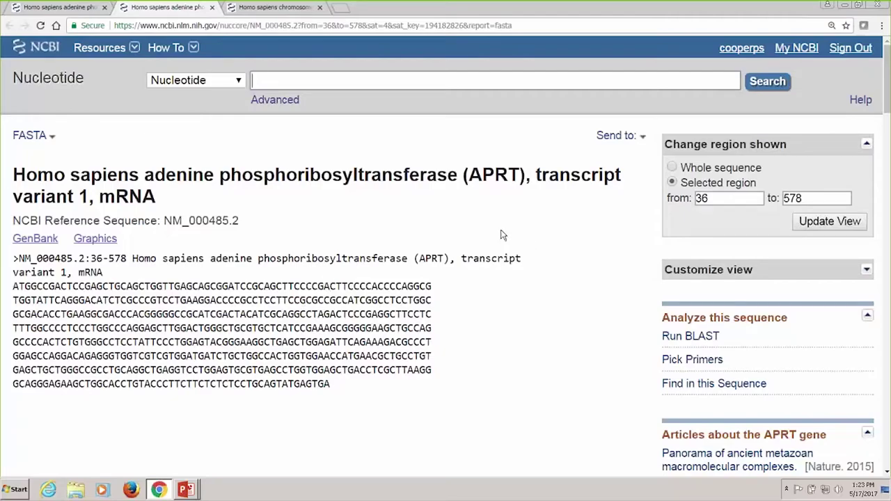
click(642, 136)
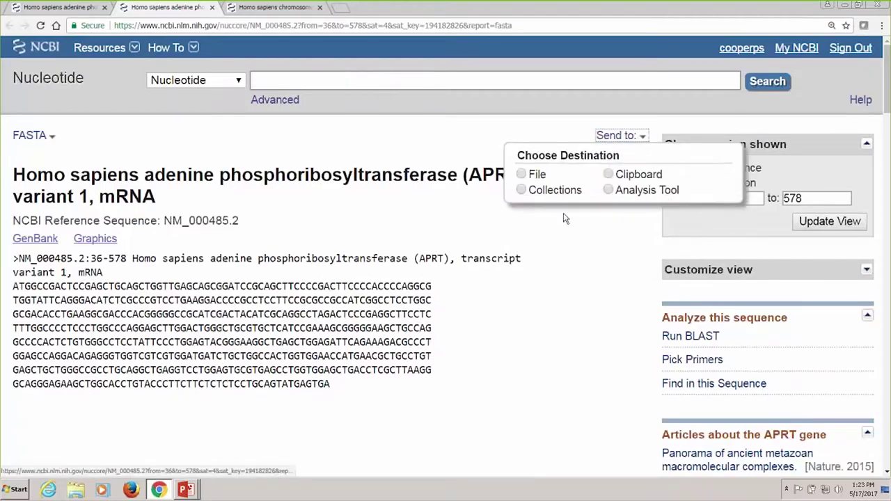
click(392, 232)
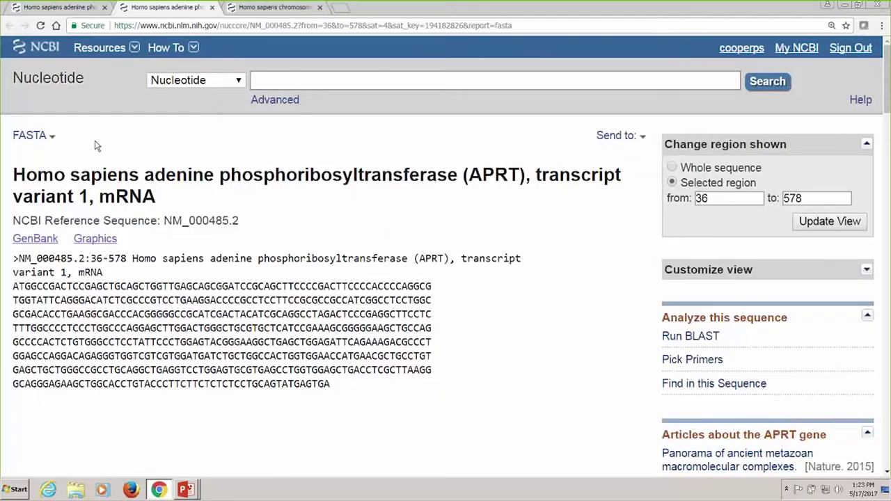
Step: Return to the tab with the full transcript variant 1 record and go back to the human RefSeq search results
click(68, 7)
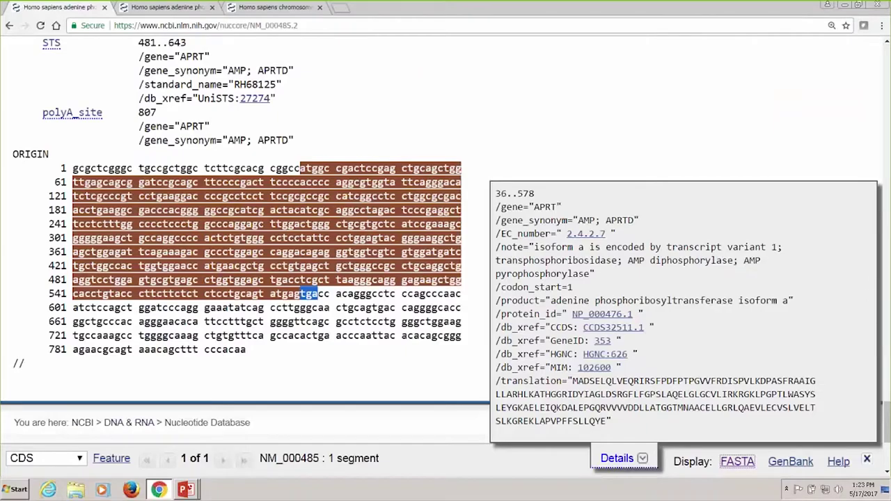
drag(886, 421, 847, 73)
key(alt+Left)
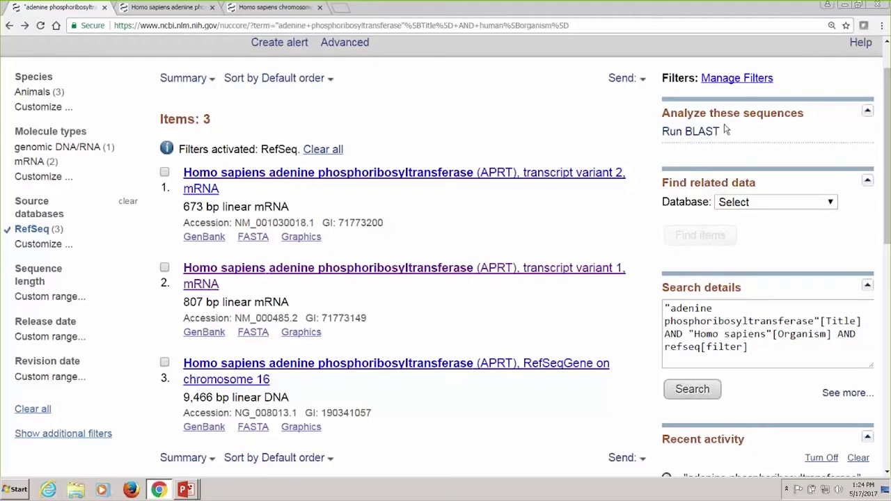
Step: Send the complete records of all listed human RefSeq results to a file in FASTA format
click(643, 81)
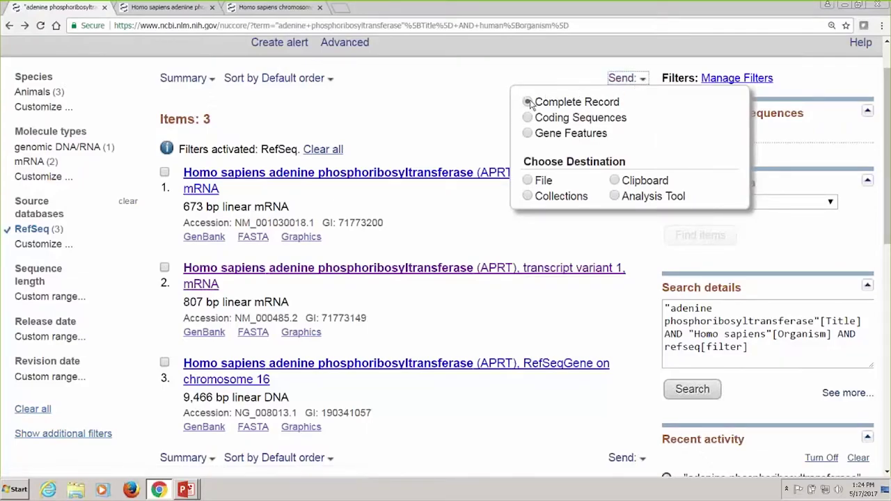
click(529, 181)
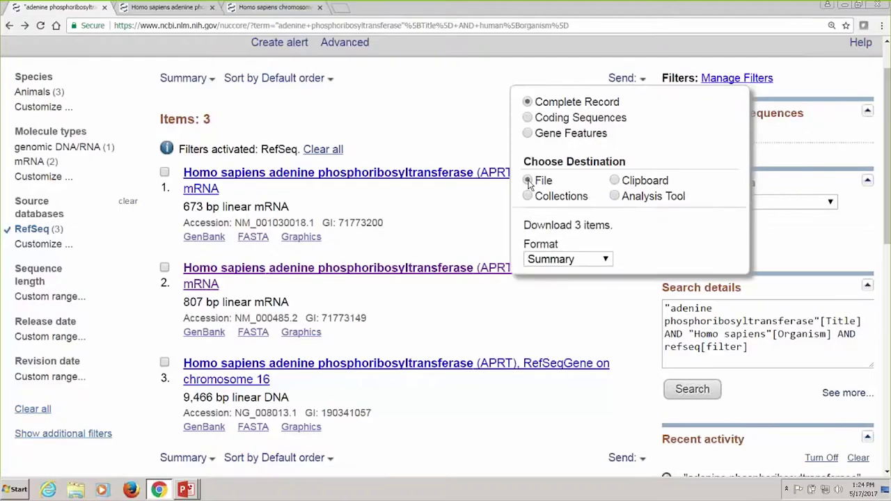
click(598, 270)
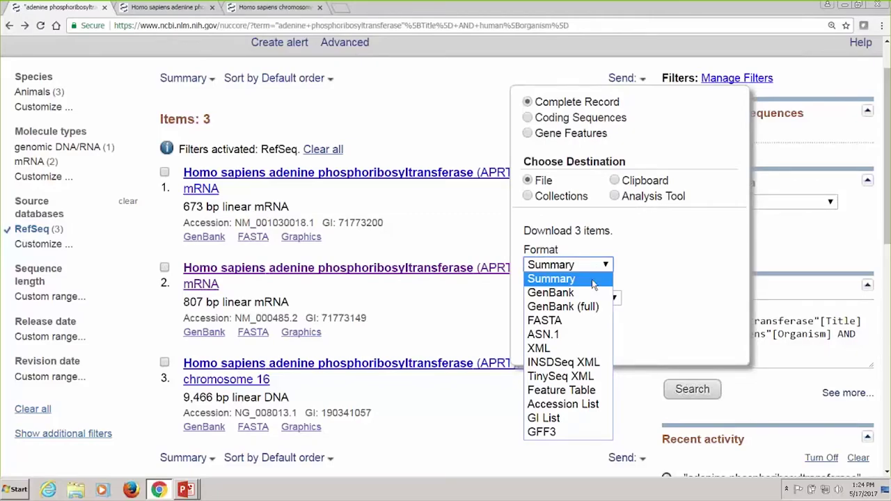
click(576, 321)
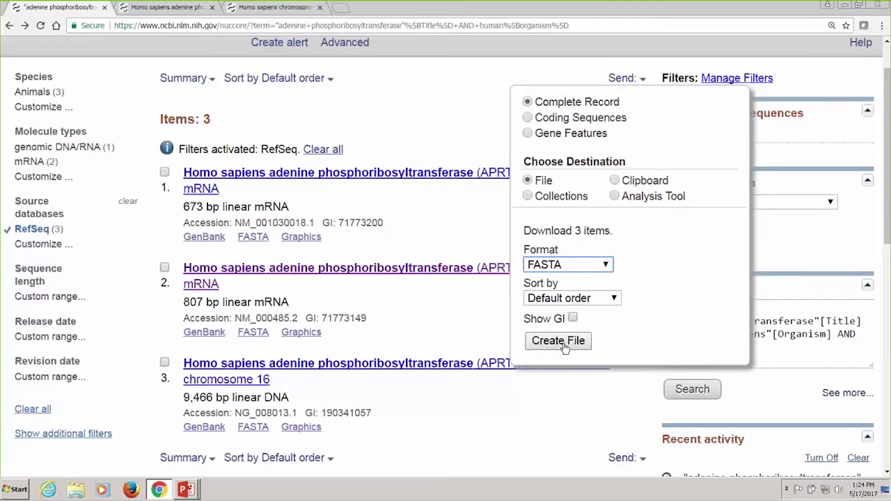
click(564, 344)
Step: Display all results as FASTA (text), look through the listed sequences, and return to the summary results
click(212, 80)
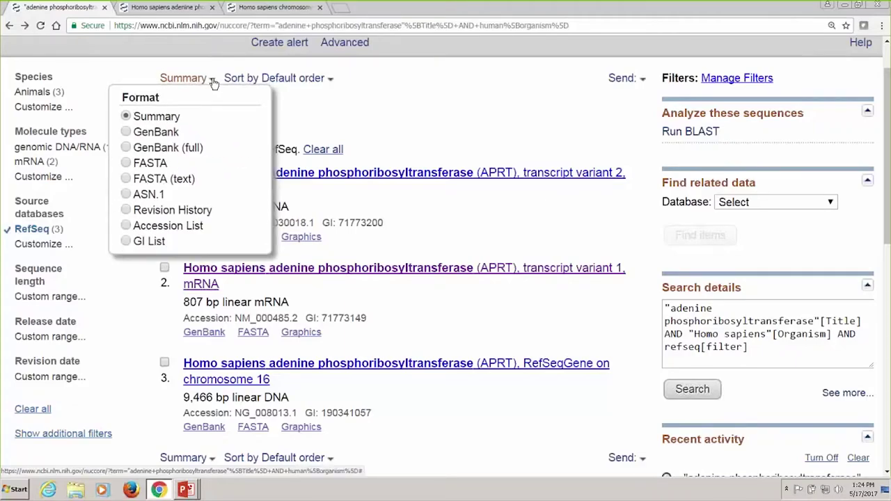
click(126, 179)
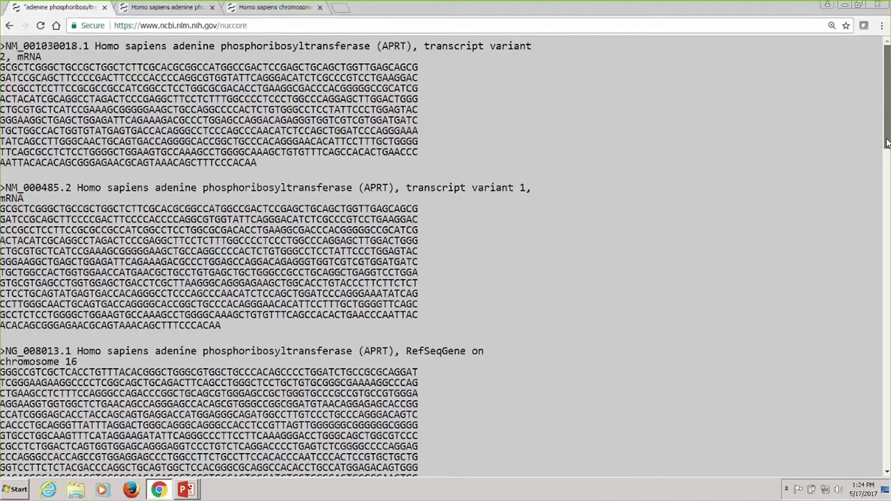
scroll(817, 167, down, 3)
scroll(882, 420, down, 12)
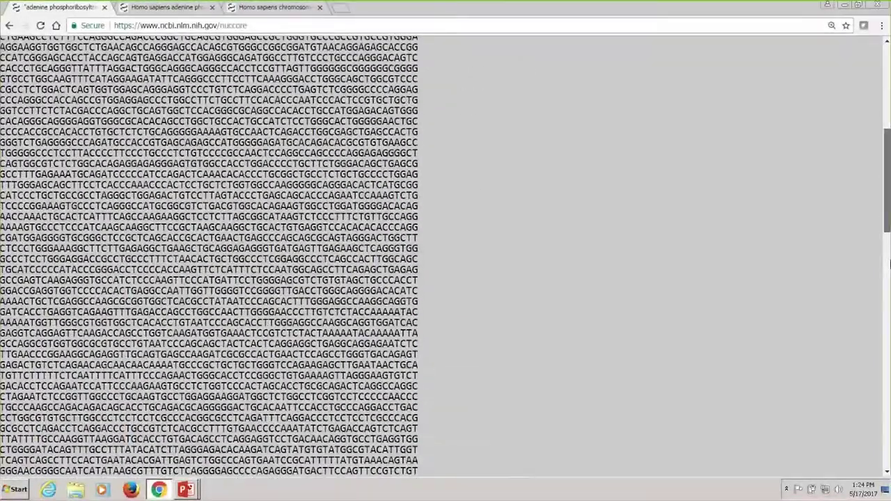
scroll(883, 420, down, 10)
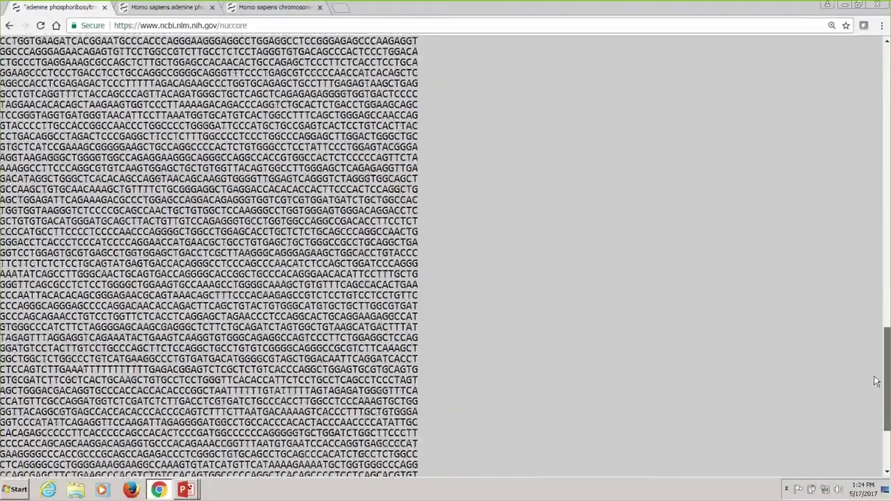
scroll(870, 313, up, 20)
scroll(856, 202, up, 10)
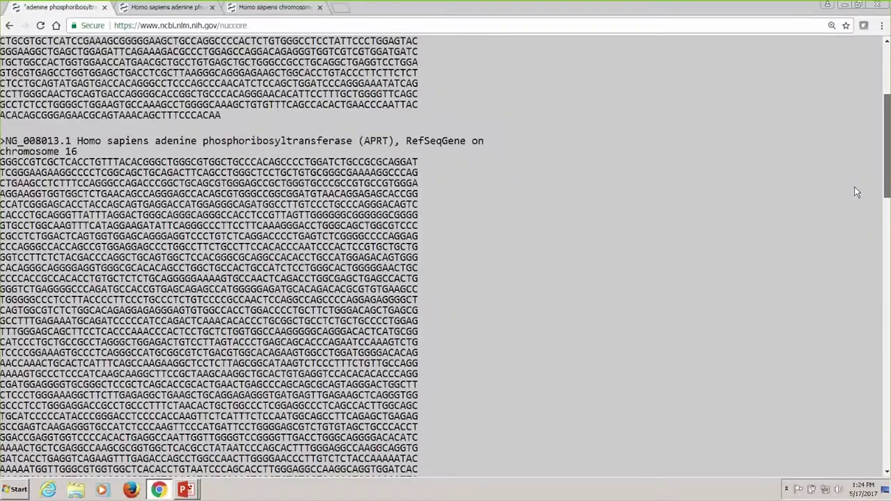
scroll(849, 128, up, 2)
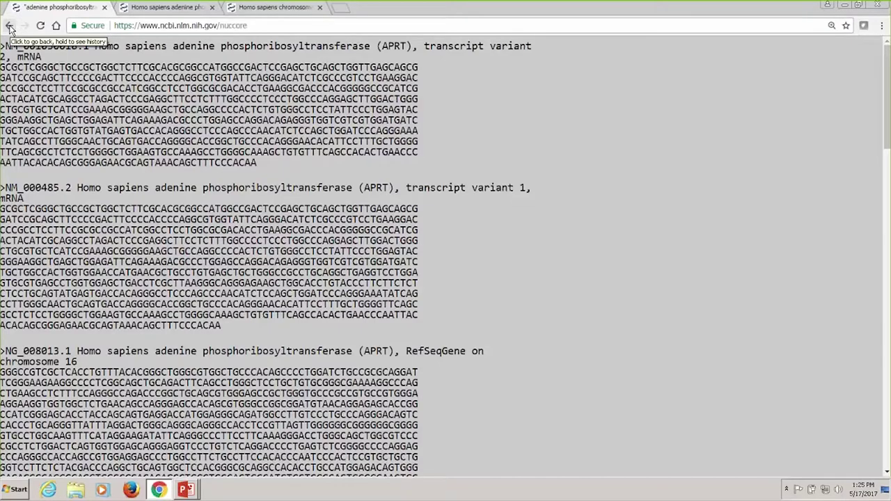
click(9, 26)
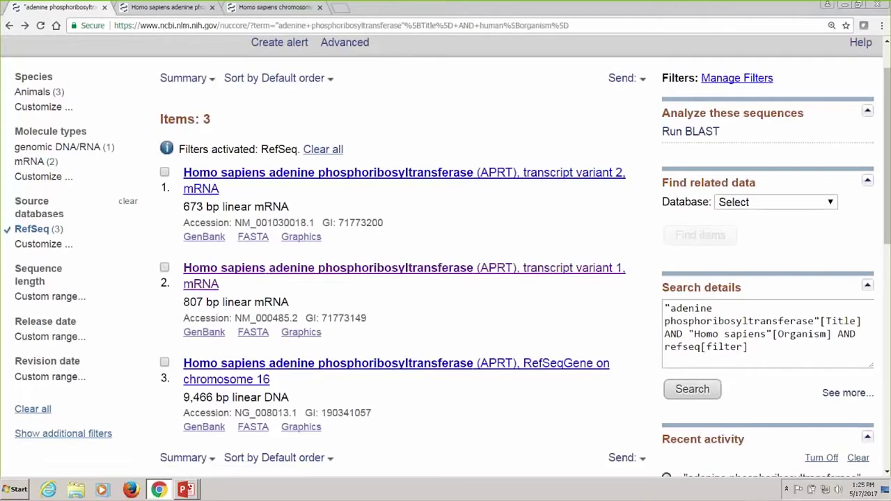
Step: Open the APRT RefSeqGene on chromosome 16 record and highlight the CDS of APRT isoform a within its sequence
drag(888, 145, 888, 166)
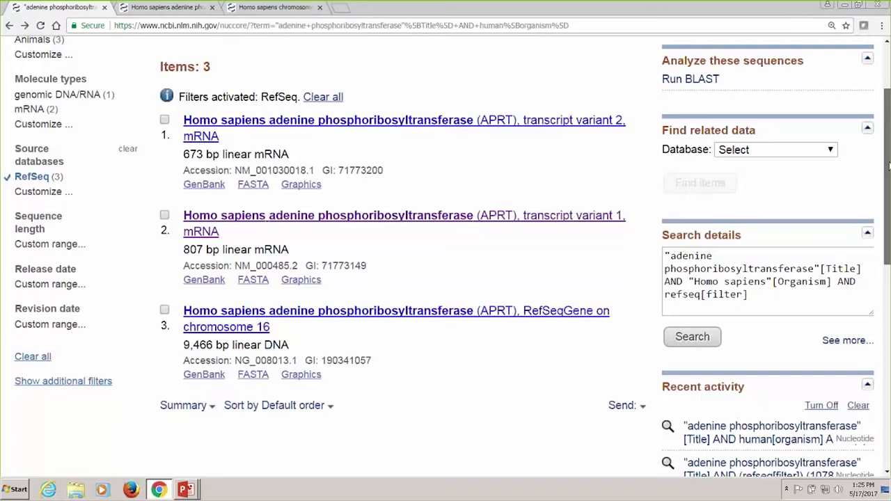
drag(889, 166, 889, 168)
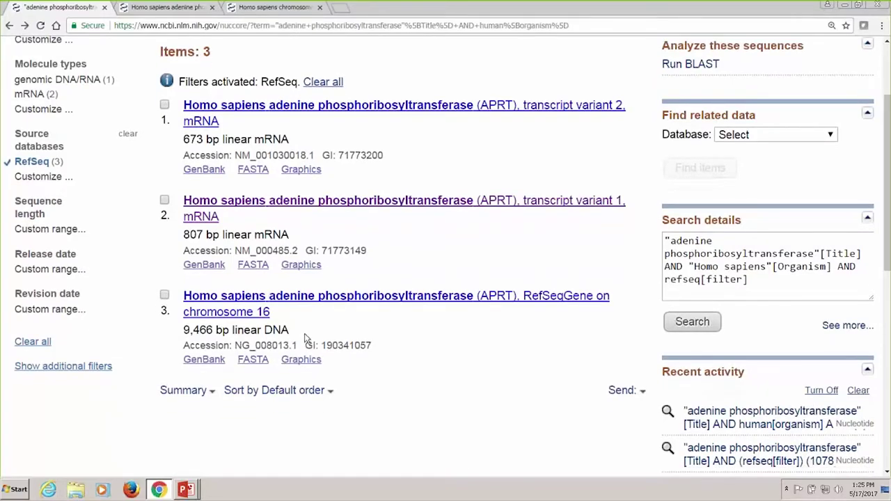
click(432, 301)
scroll(431, 301, down, 15)
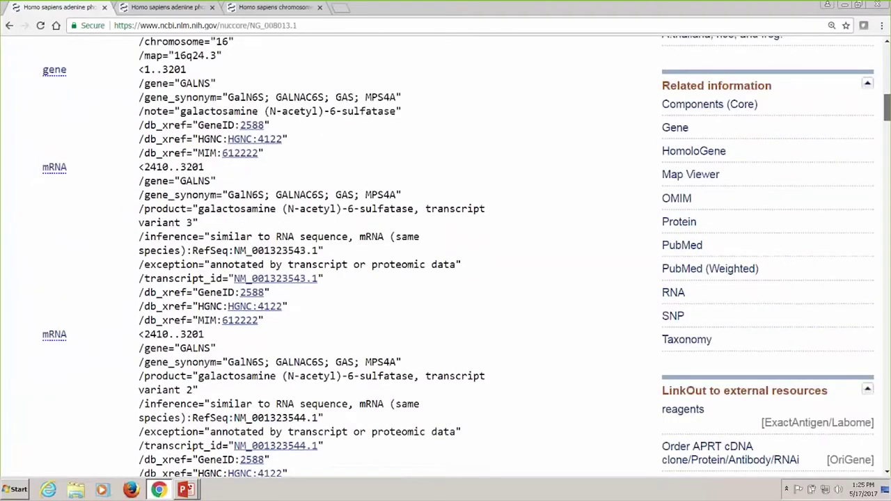
scroll(446, 258, down, 10)
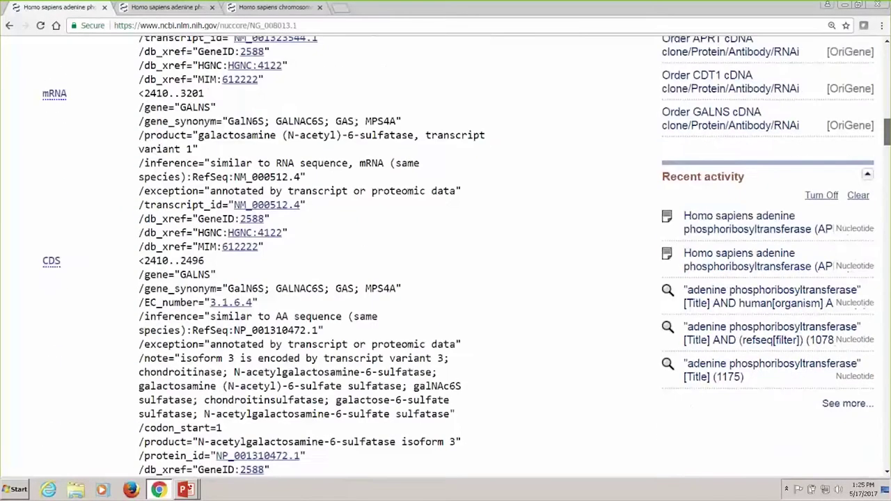
scroll(445, 258, down, 8)
drag(886, 169, 882, 234)
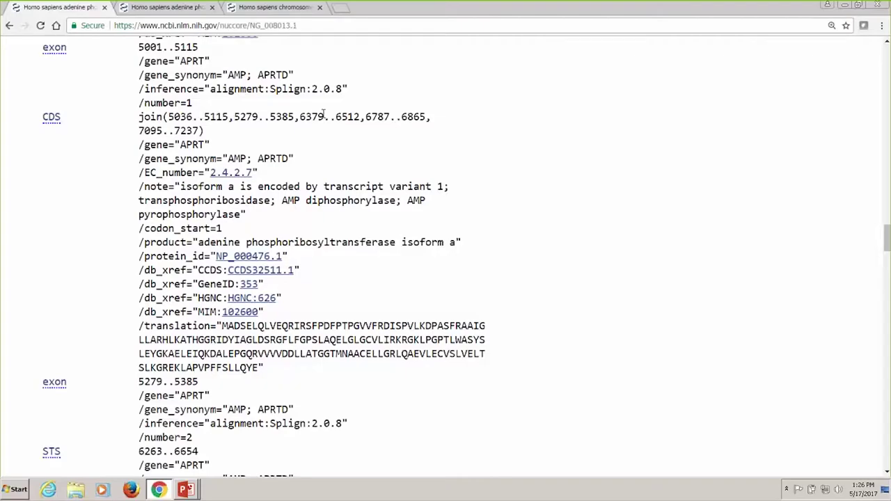
click(52, 118)
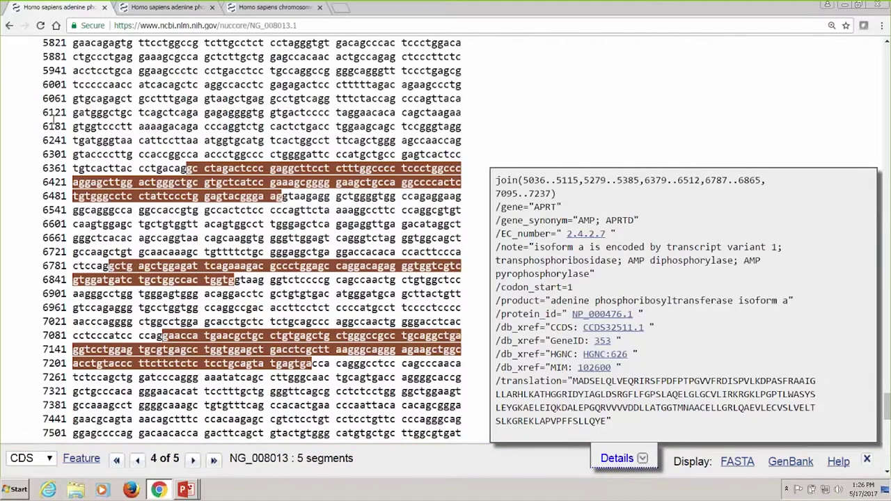
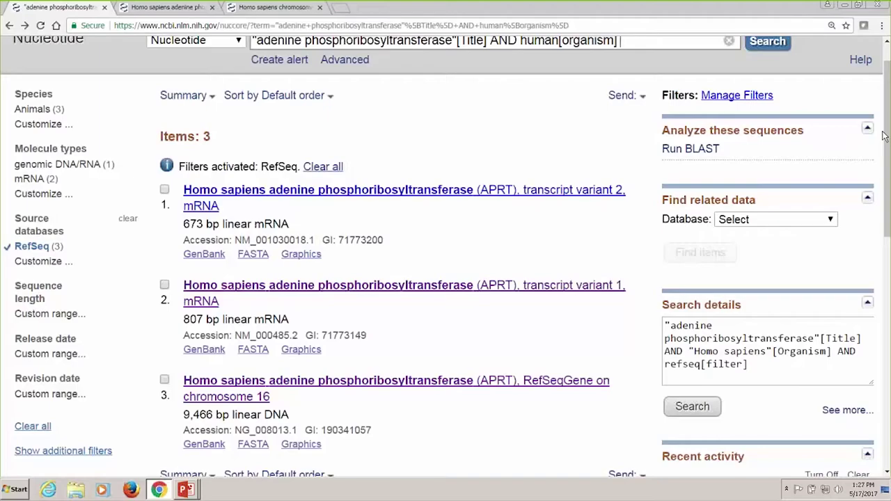
Step: Remove the [Title] restriction from the query and rerun the search as "adenine phosphoribosyltransferase" AND human[organism]
drag(888, 129, 889, 120)
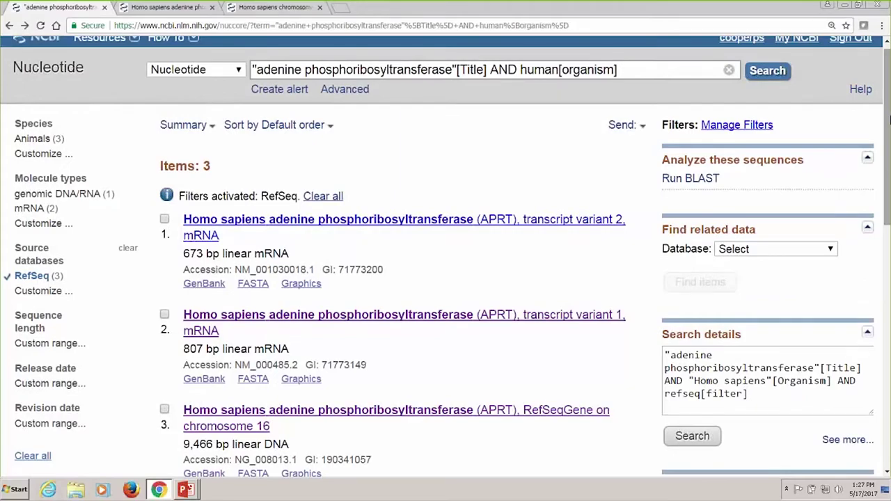
click(487, 71)
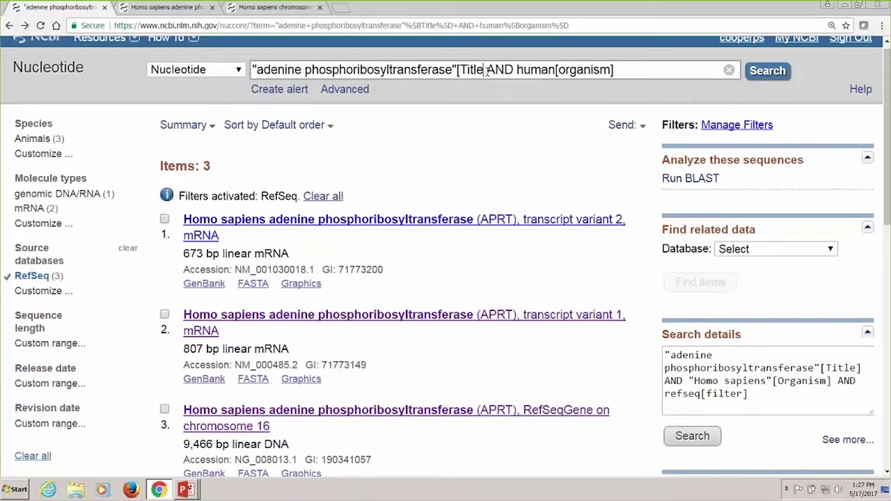
key(BackSpace)
key(BackSpace)
key(BackSpace)
key(BackSpace)
key(BackSpace)
key(BackSpace)
key(BackSpace)
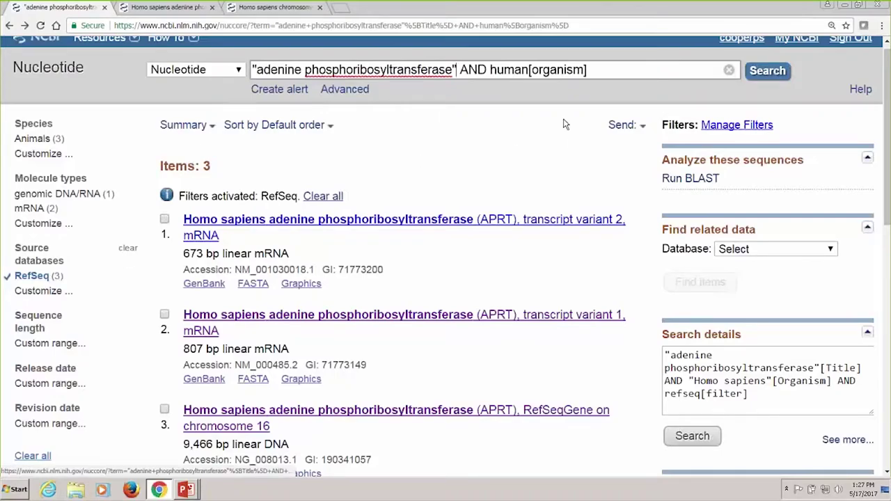
click(759, 81)
scroll(883, 183, down, 1)
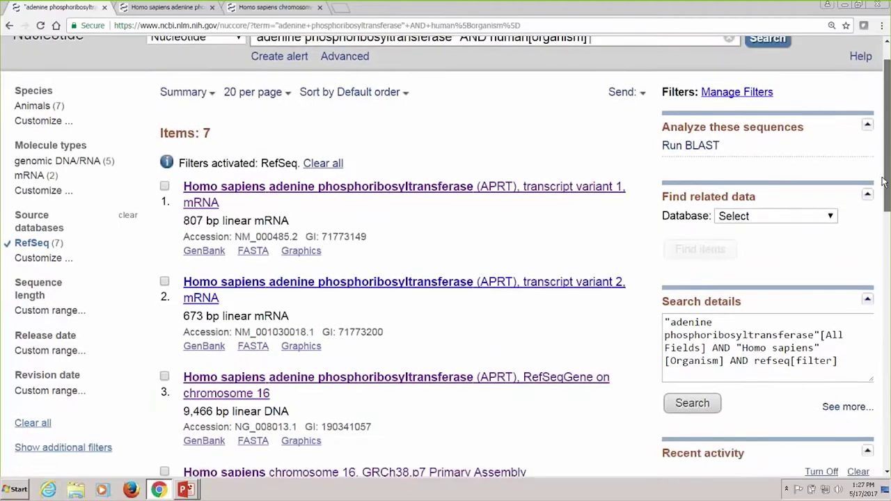
Step: Compare RefSeq accession prefixes by marking NG_008667.1 for GALNS, NC_000016.10 for chromosome 16, and NM_000485.2 for APRT transcript variant 1
drag(883, 183, 880, 312)
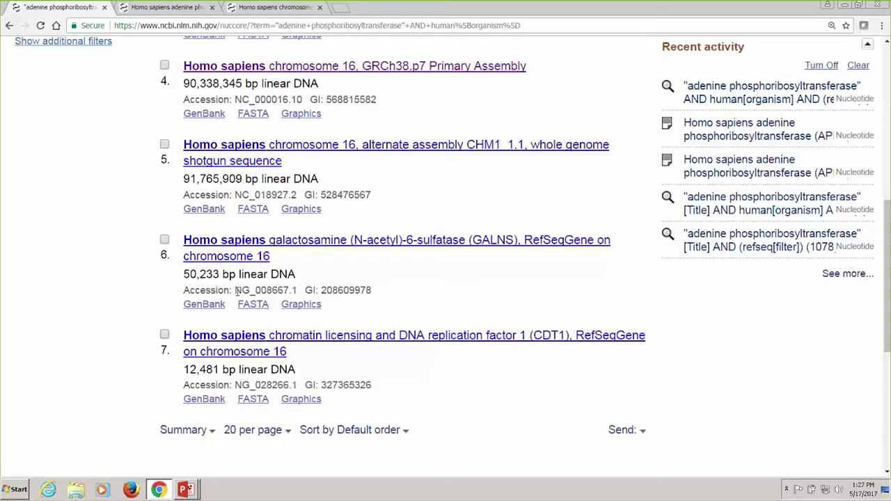
drag(235, 291, 299, 293)
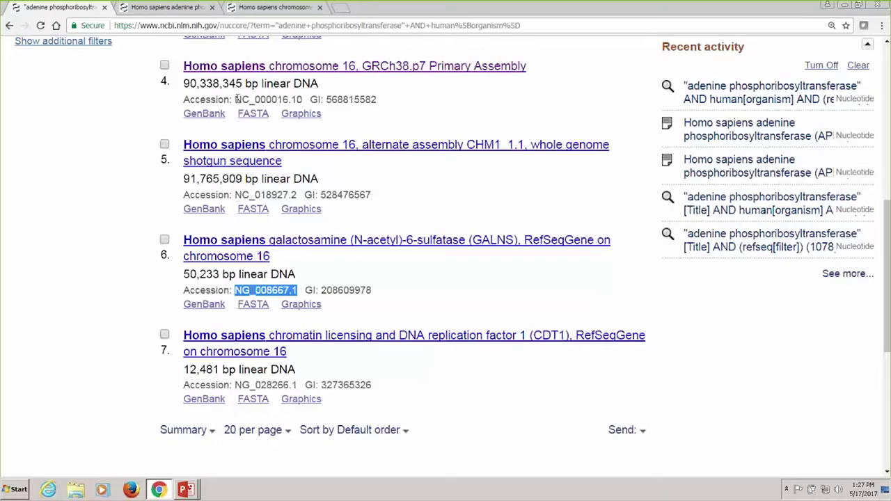
drag(235, 99, 303, 102)
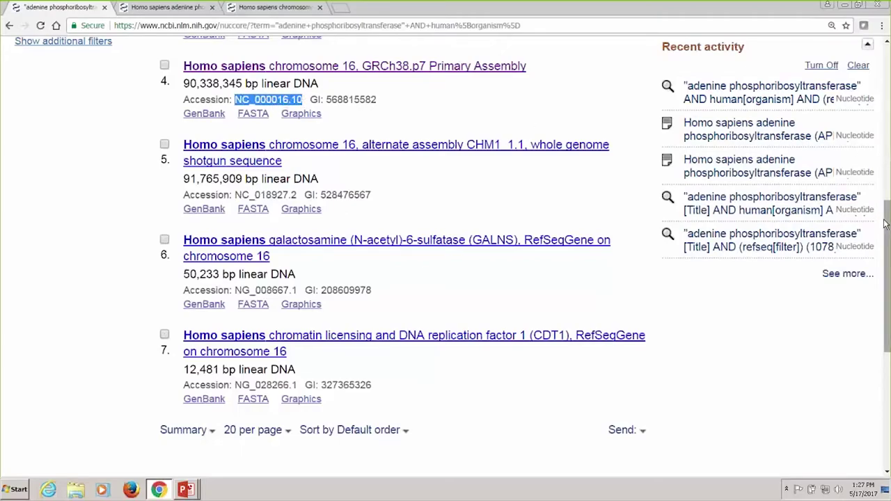
scroll(233, 222, up, 5)
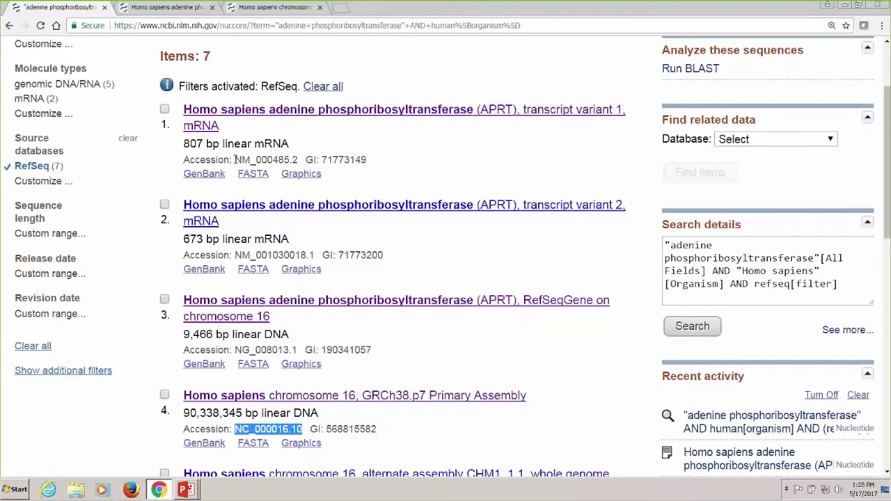
drag(235, 159, 300, 159)
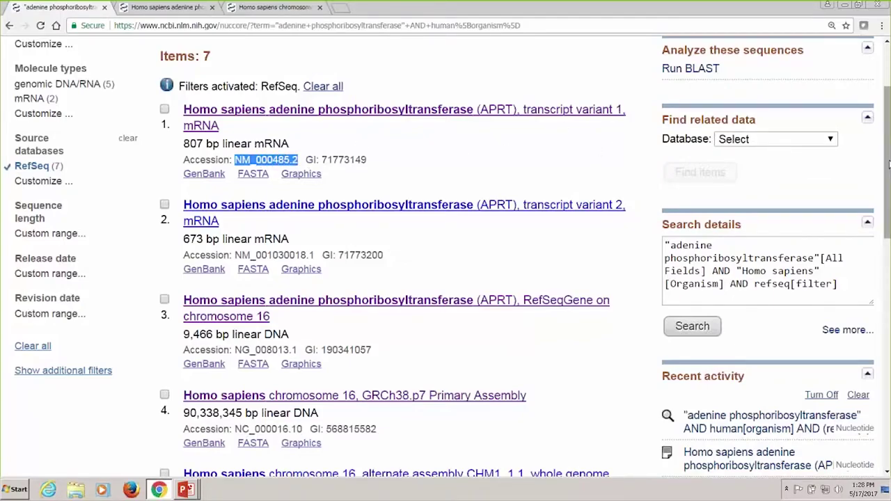
Step: Open the Homo sapiens chromosome 16, GRCh38.p7 Primary Assembly record and examine it from the header to the CONTIG section
drag(888, 163, 888, 237)
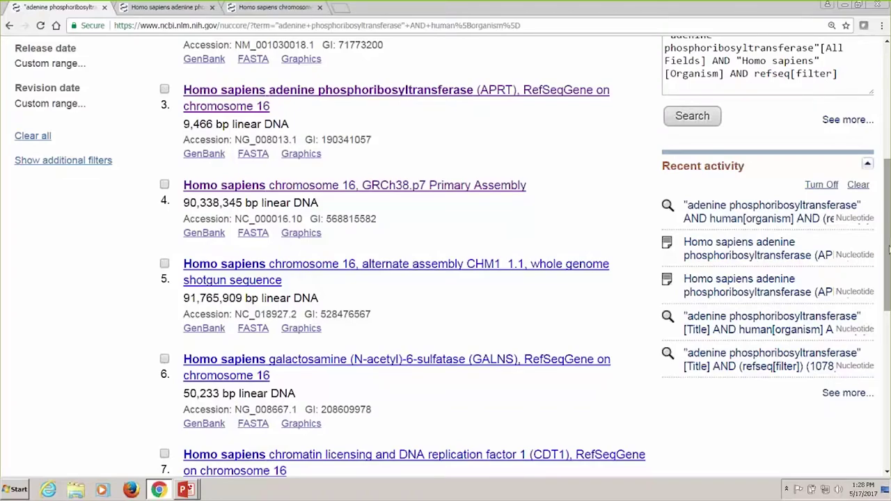
click(317, 191)
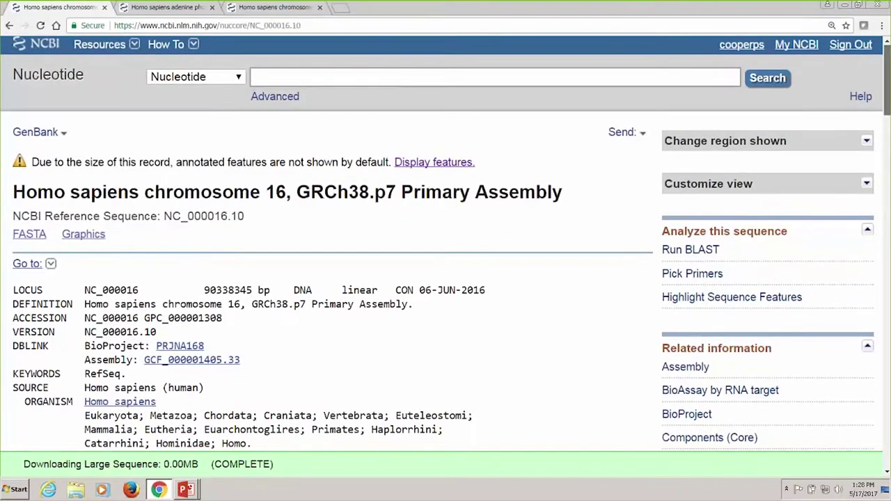
scroll(886, 124, down, 2)
scroll(886, 124, up, 1)
scroll(886, 124, up, 1)
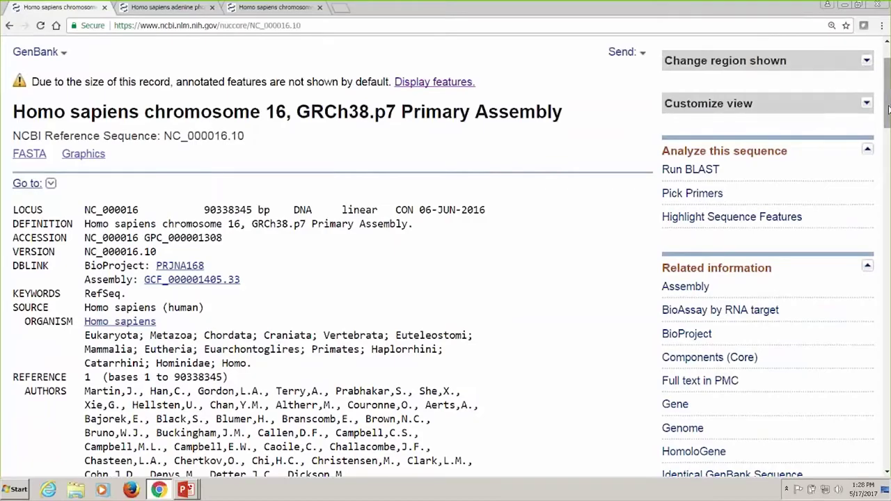
drag(888, 110, 887, 378)
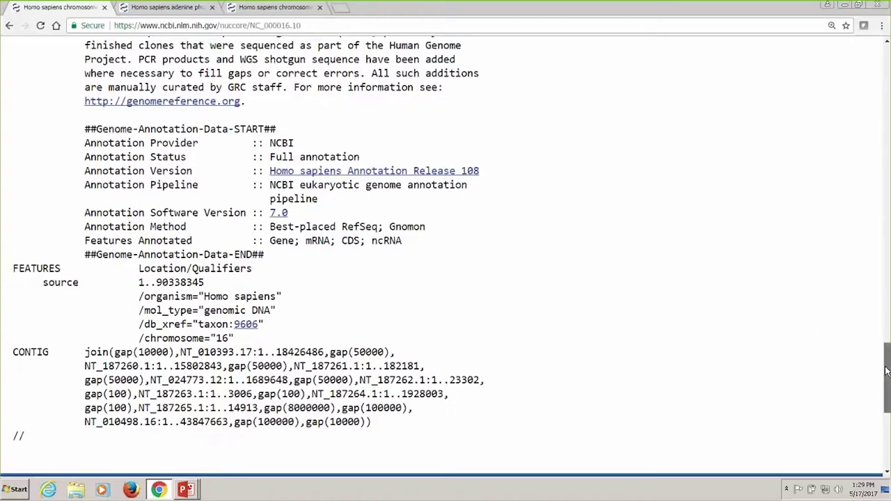
drag(875, 363, 876, 41)
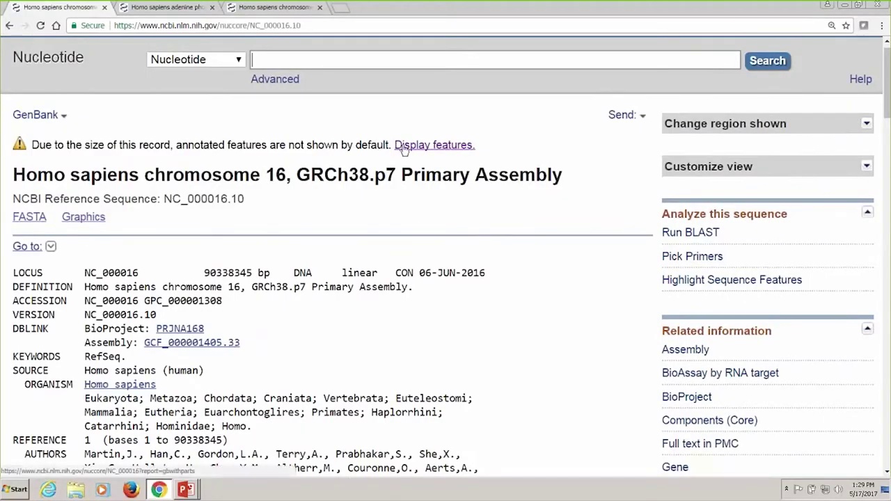
Step: Check the chromosome record's Customize view options for features and sequence display, and set it back to Abbreviated view
click(866, 168)
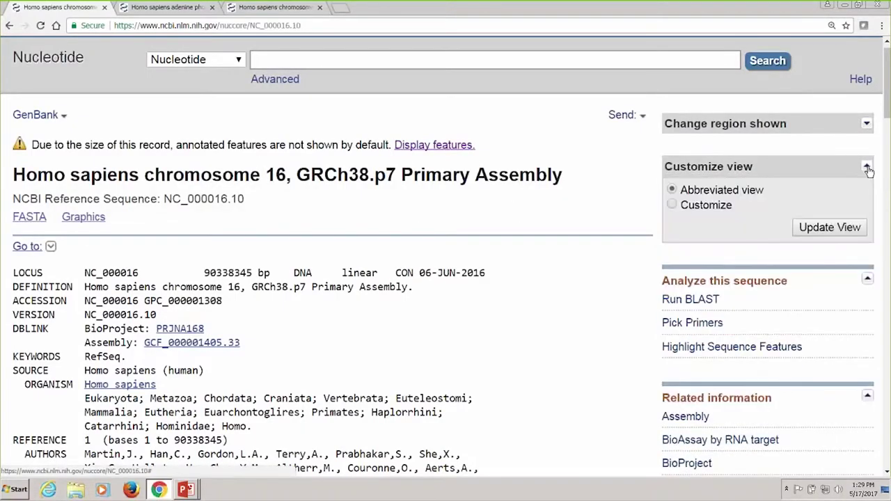
click(672, 205)
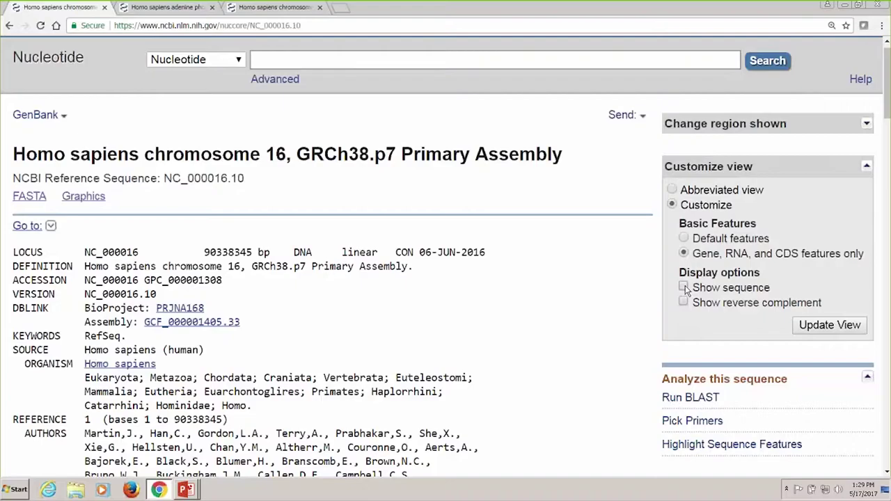
click(671, 190)
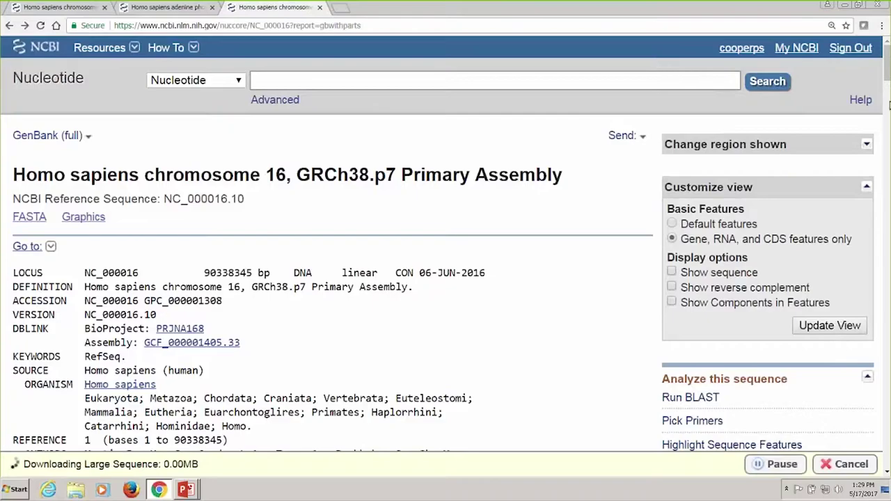
Step: Search the full chromosome 16 record's feature table for "adenine pho"
drag(888, 82, 887, 54)
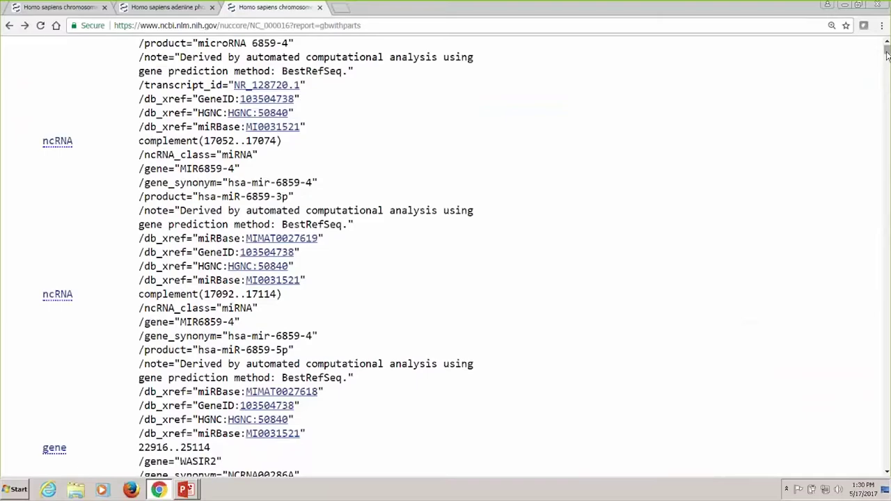
drag(887, 53, 887, 55)
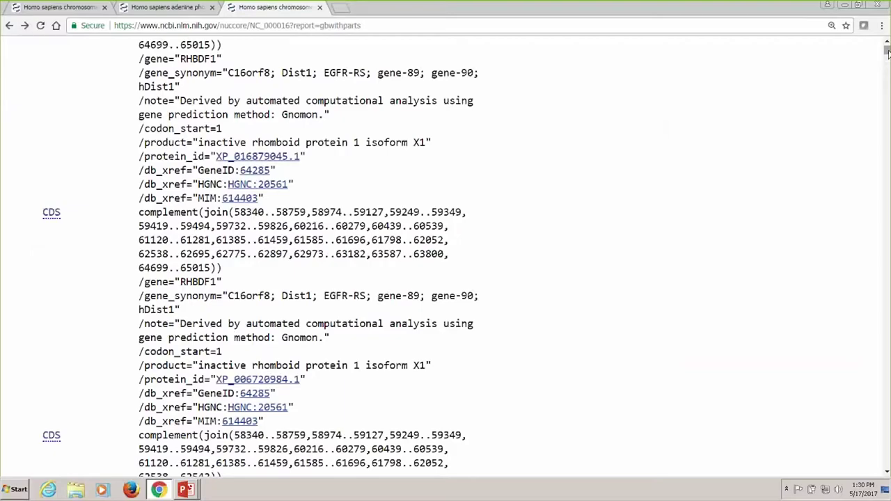
drag(888, 55, 887, 46)
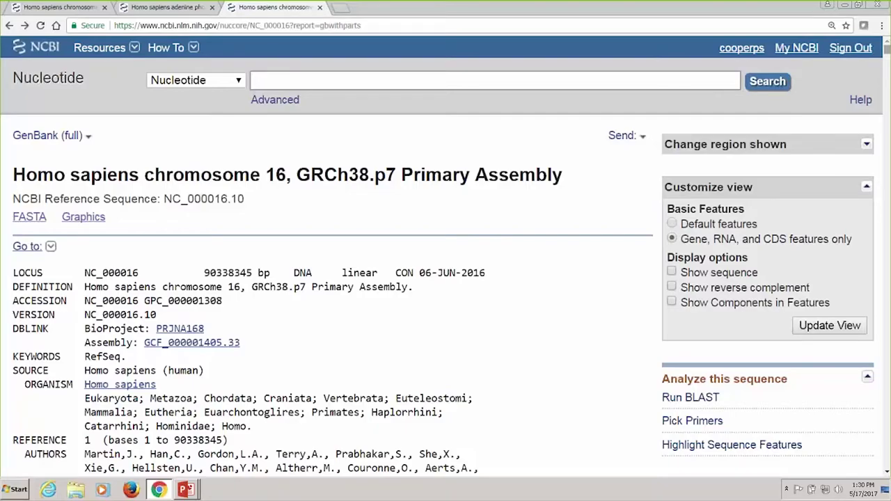
key(ctrl+f)
text(adenine ph)
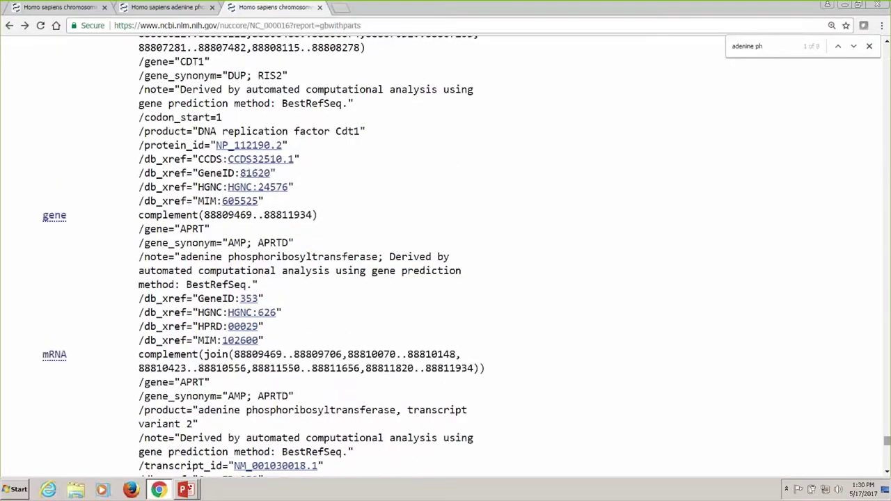
text(o)
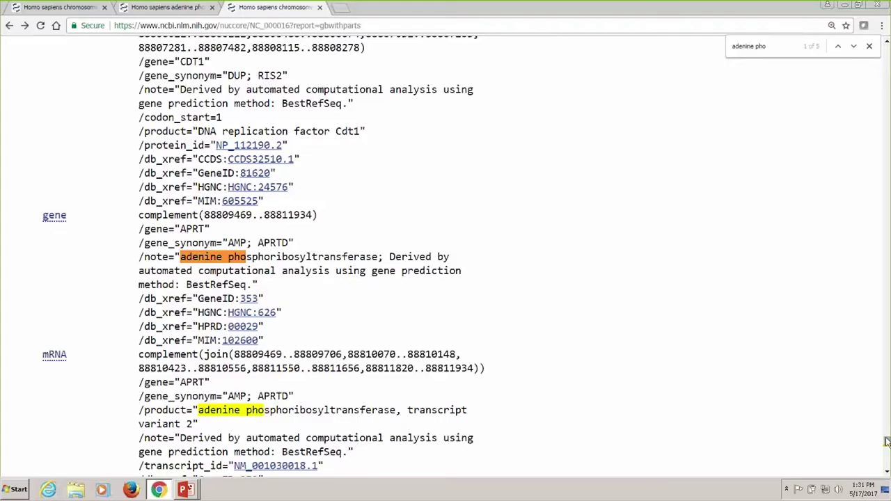
Step: Collapse the chromosome 16 record's Customize view options and open its related Gene records in a new browser tab
drag(886, 441, 887, 45)
click(867, 186)
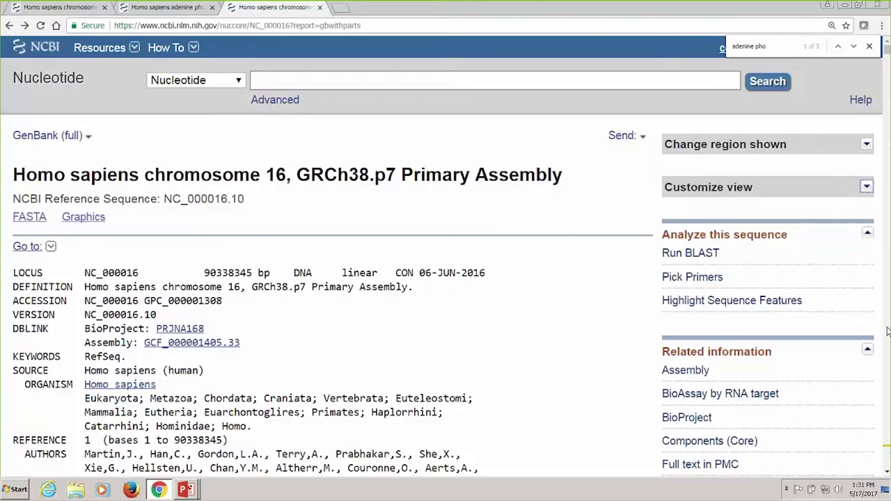
click(887, 77)
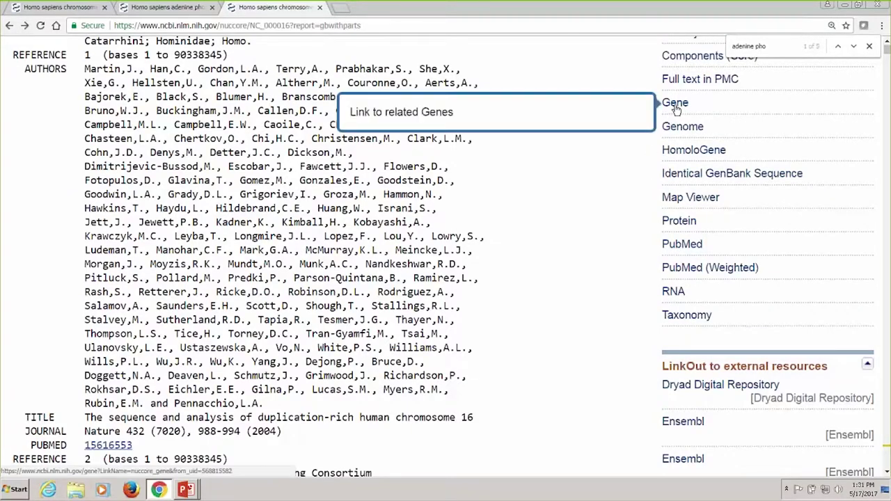
right_click(675, 109)
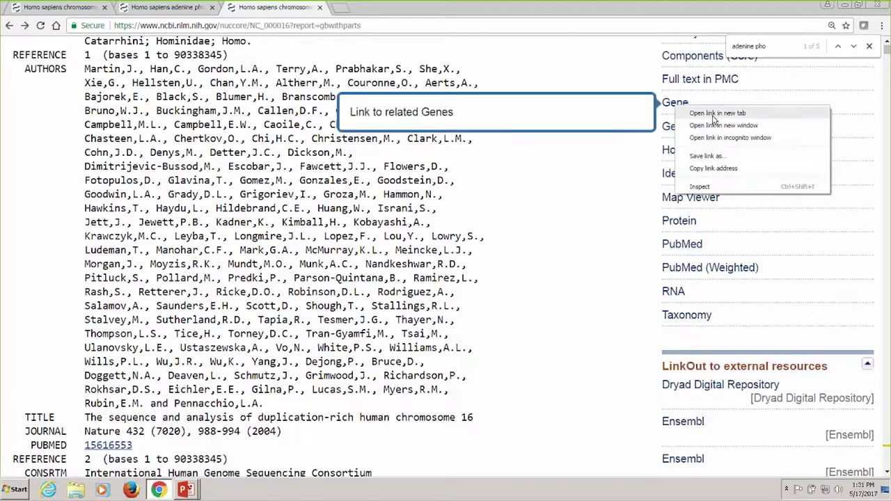
click(713, 117)
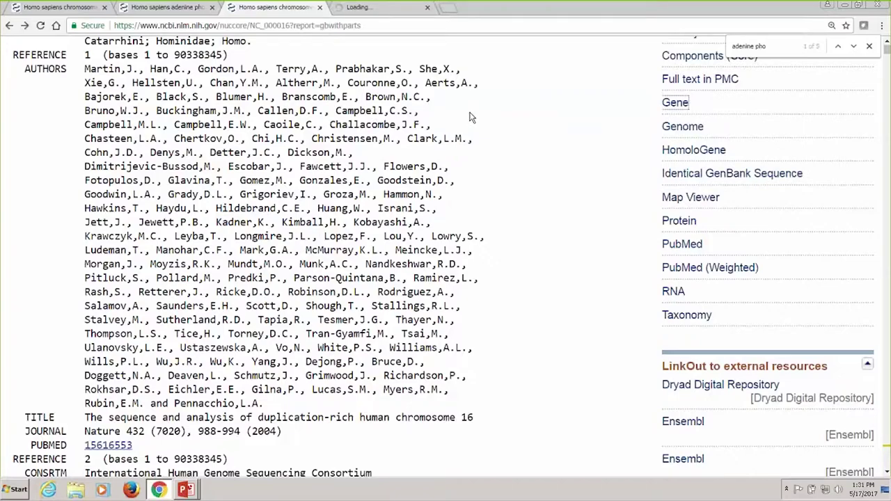
key(ctrl+Tab)
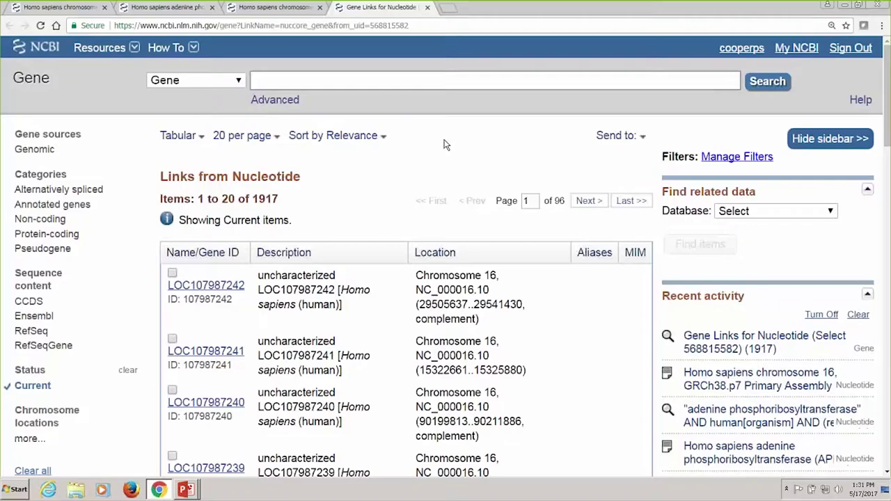
Step: Return to the full chromosome 16 record and search the page for "APRT"
click(281, 14)
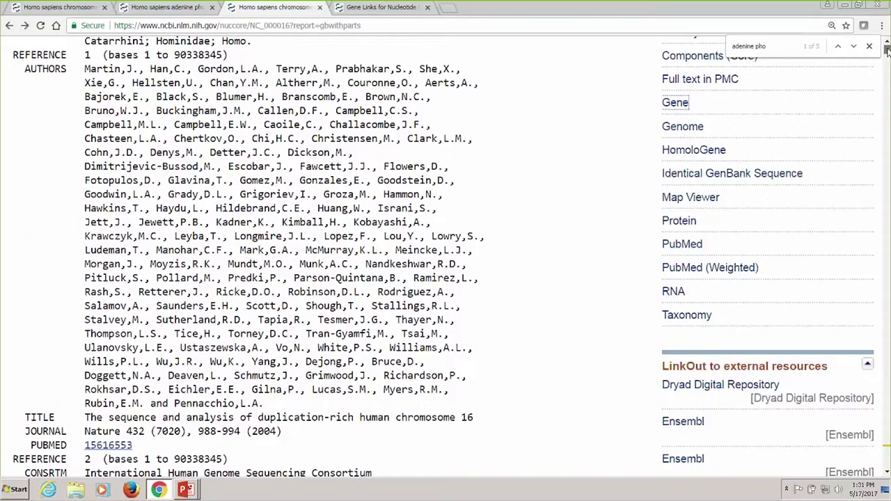
drag(887, 48, 886, 36)
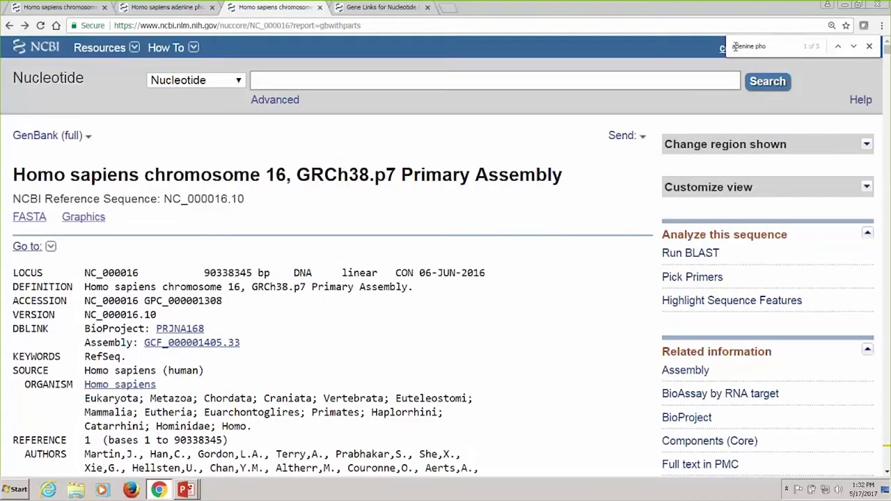
drag(768, 46, 730, 46)
text(APRT)
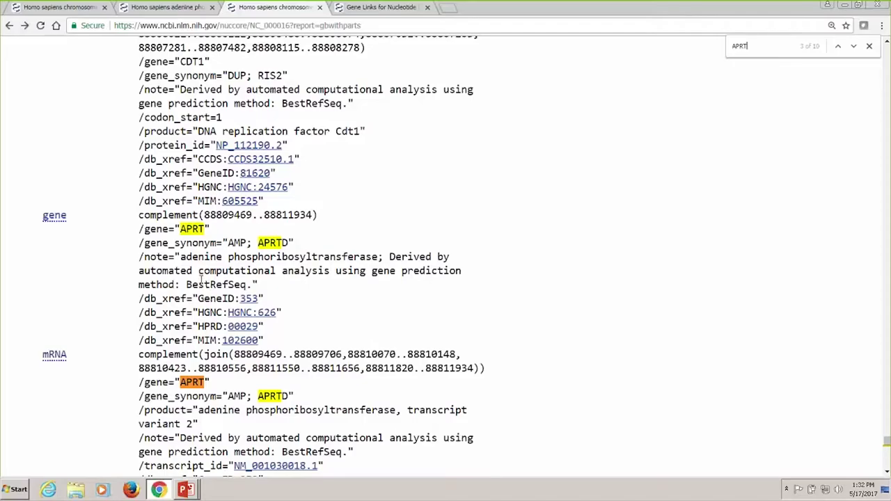
Step: Select the APRT gene feature and open its region of chromosome 16 as a GenBank record in a new browser tab
click(56, 217)
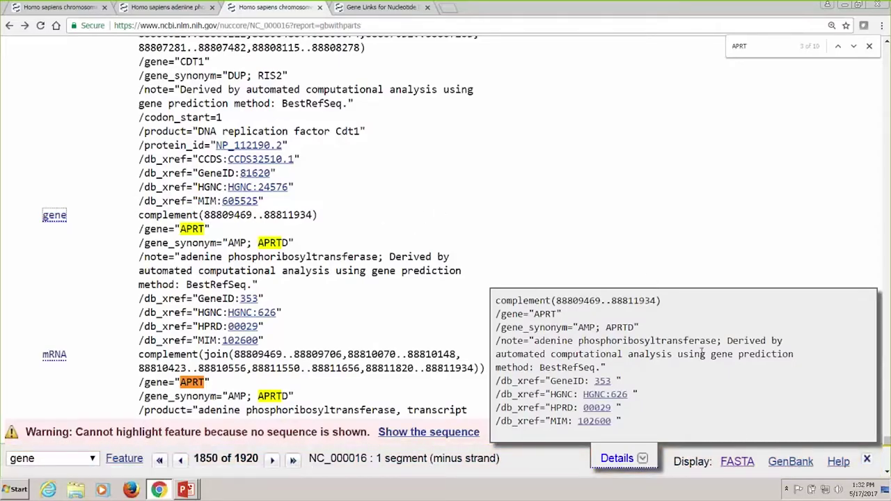
right_click(793, 465)
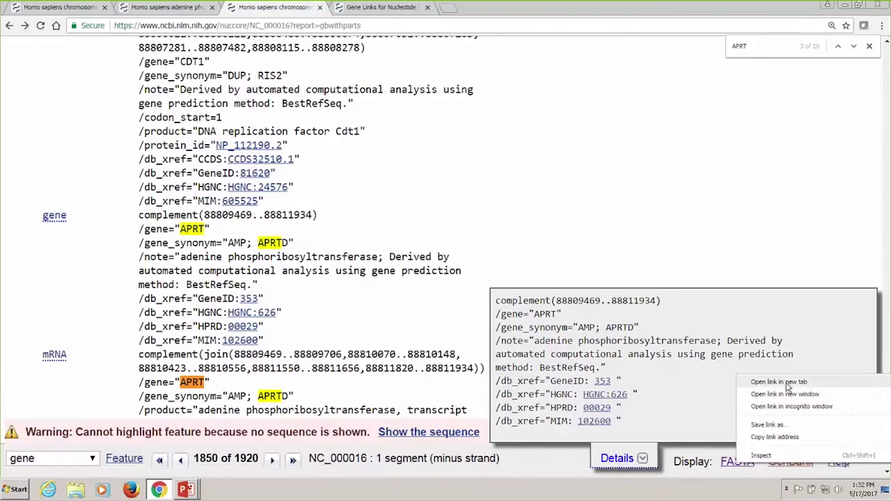
click(789, 387)
key(ctrl+9)
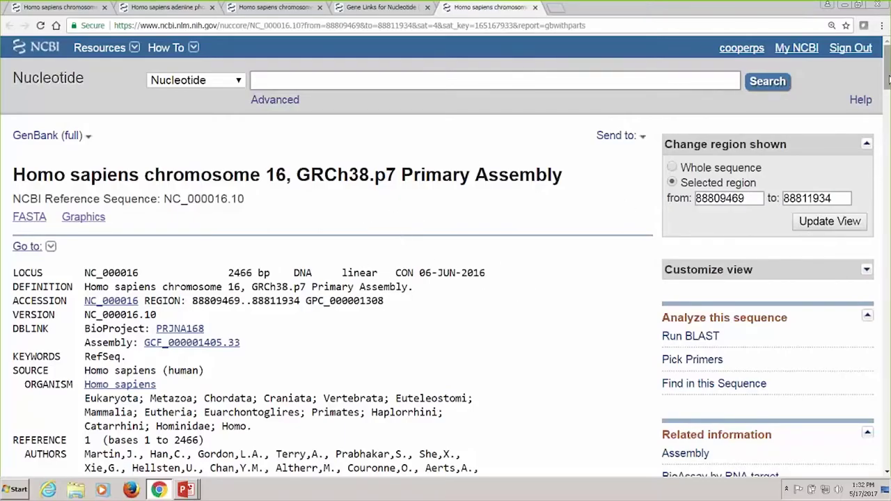
Step: Examine the gene, mRNA and CDS features of the APRT region record
drag(888, 82, 888, 283)
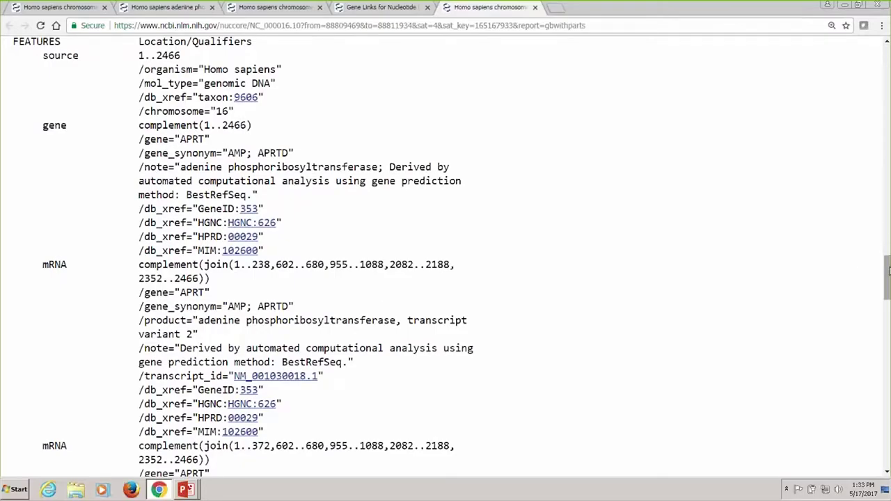
drag(888, 271, 886, 290)
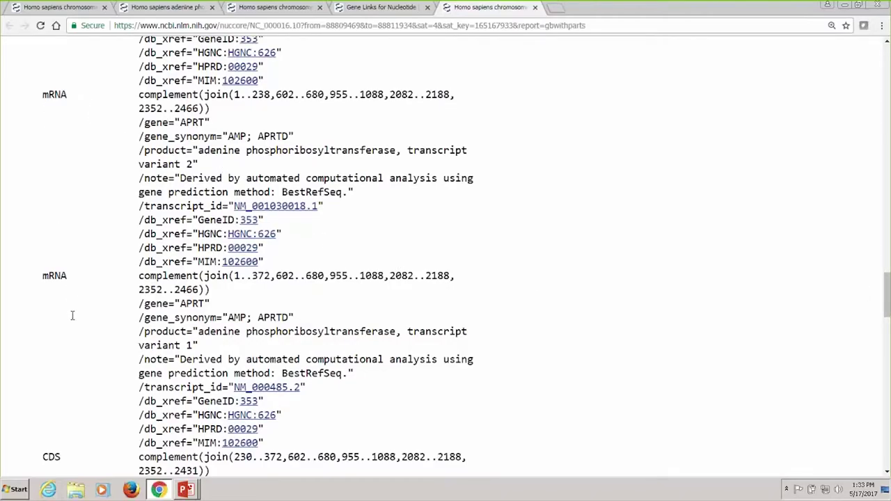
drag(887, 297, 844, 85)
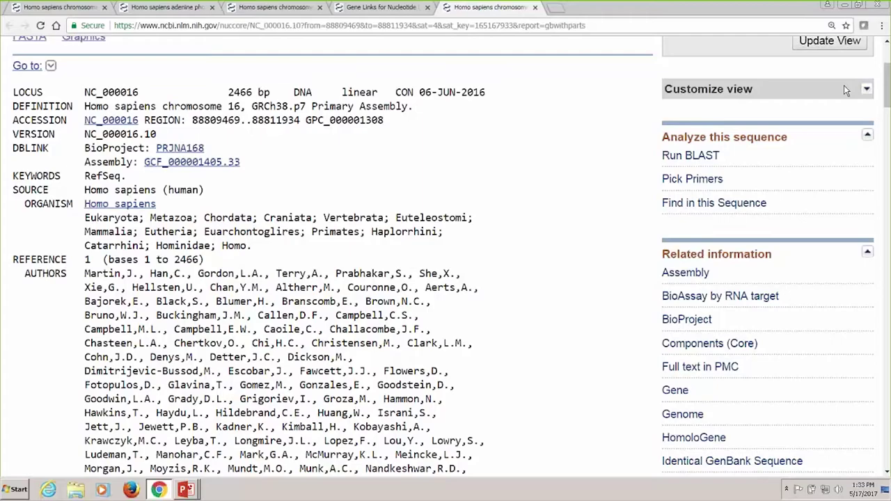
Step: Go back to the full chromosome 16 record, dismiss the feature highlighting bar, and open the record's Graphics view in a new browser tab
key(ctrl+3)
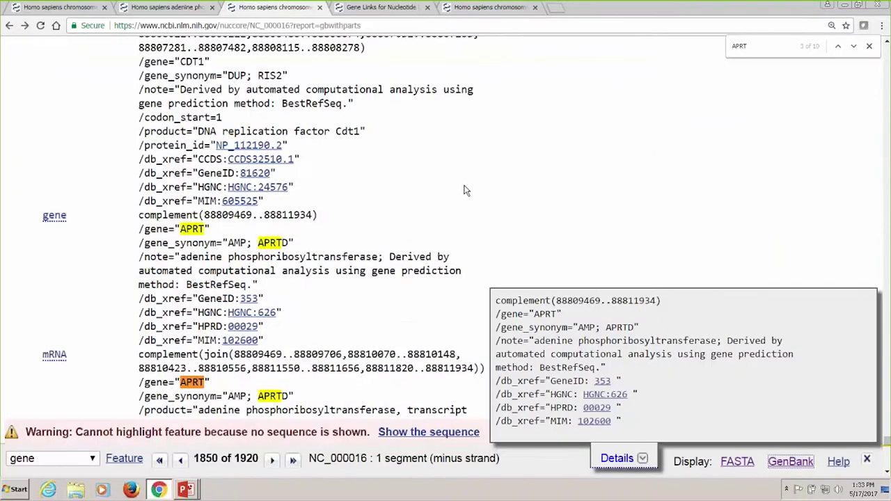
click(866, 460)
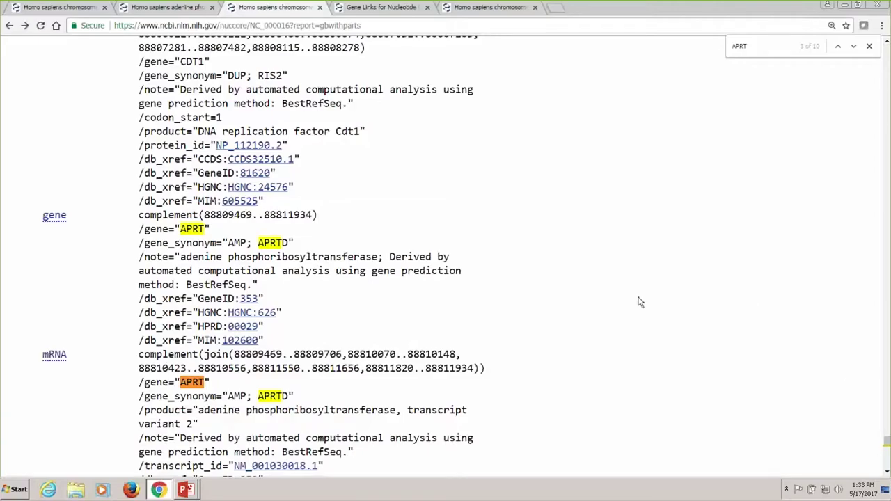
drag(886, 442, 878, 133)
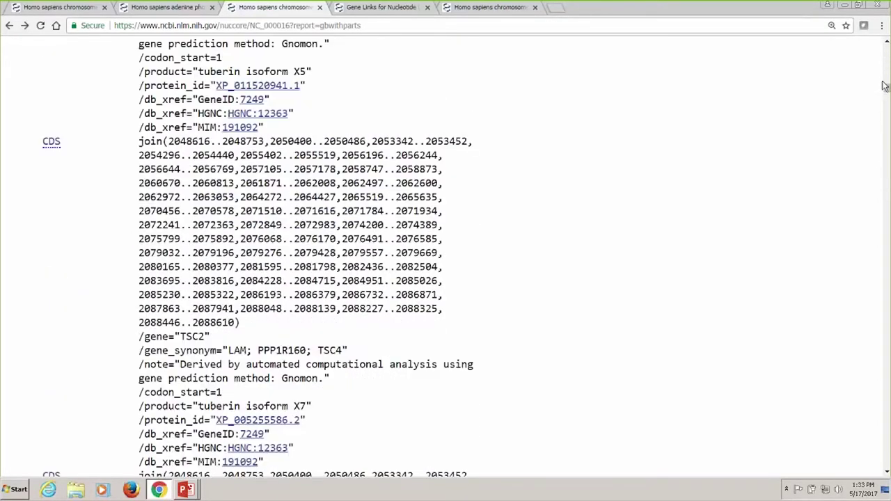
drag(886, 89, 886, 43)
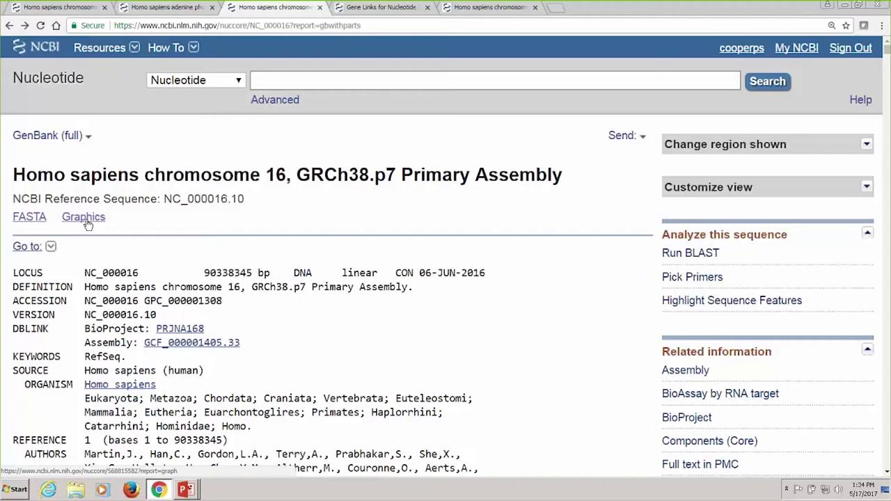
right_click(87, 220)
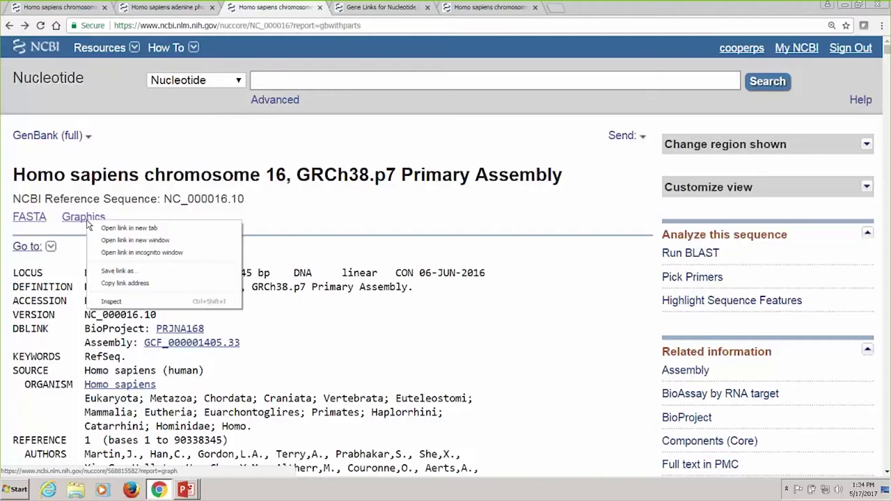
click(131, 231)
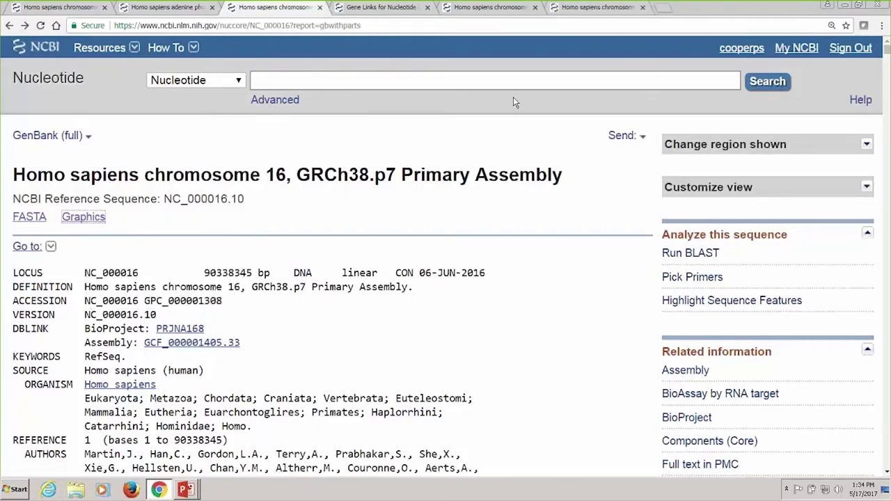
click(592, 7)
Step: Find APRT on the chromosome 16 sequence in the graphical viewer and go to its matching feature
drag(888, 146, 887, 182)
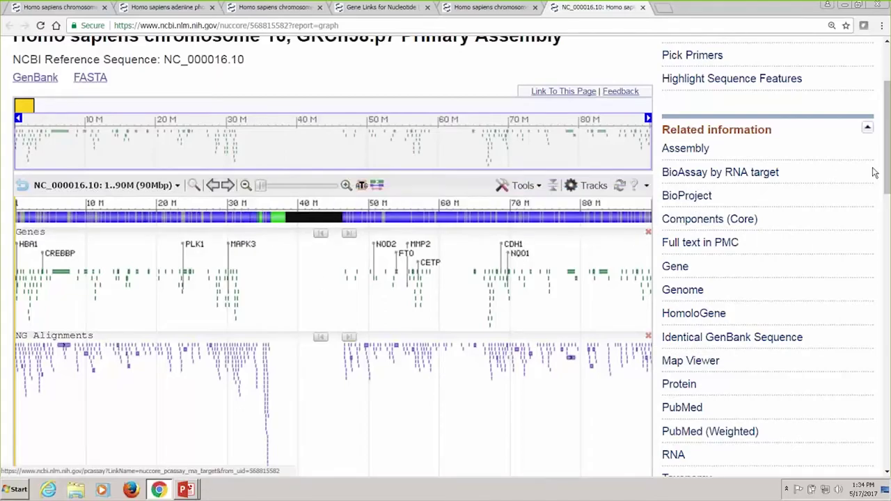
drag(889, 174, 888, 166)
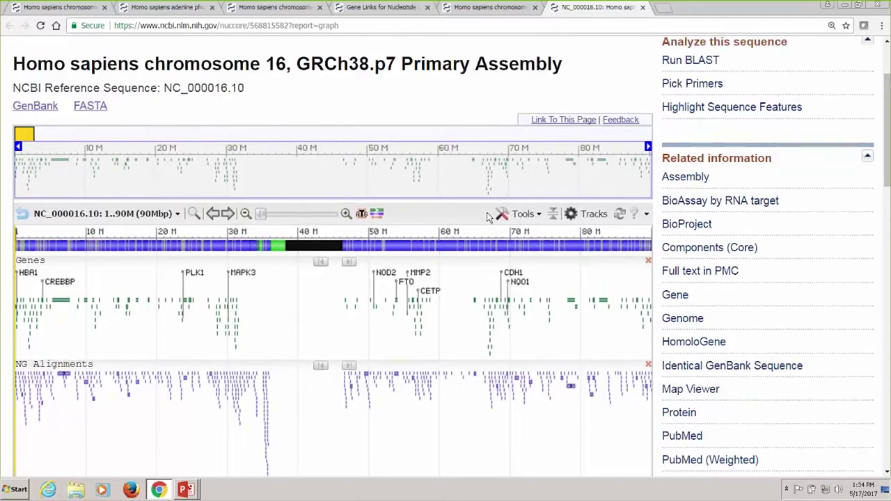
click(193, 214)
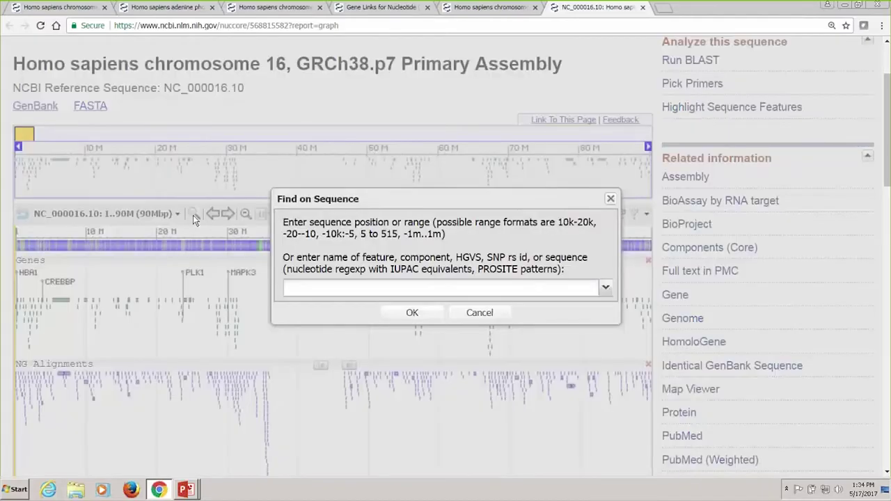
click(357, 290)
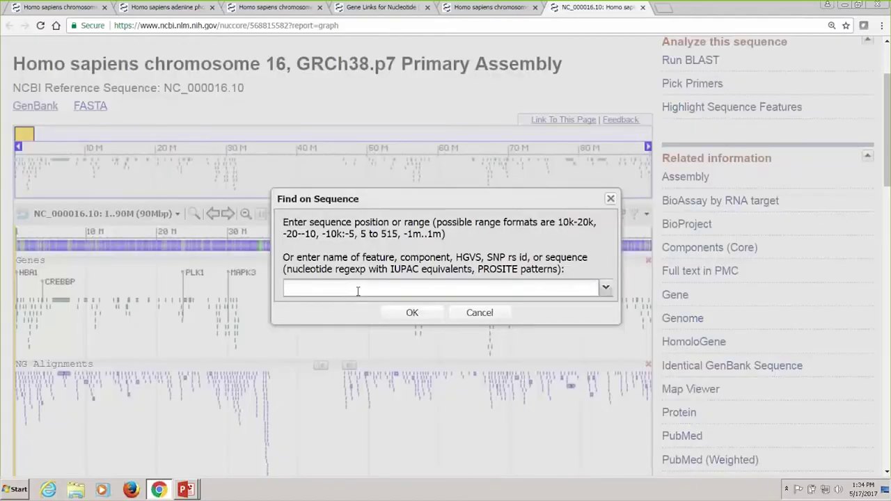
text(APRT)
click(415, 315)
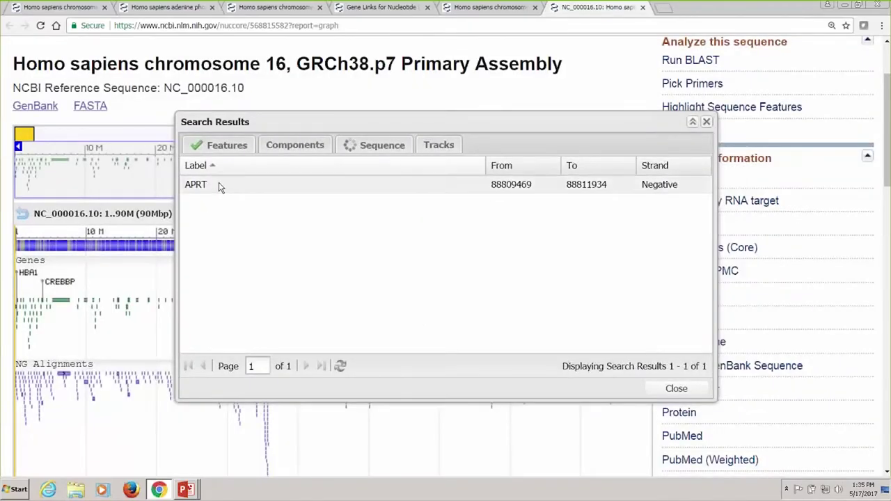
click(218, 184)
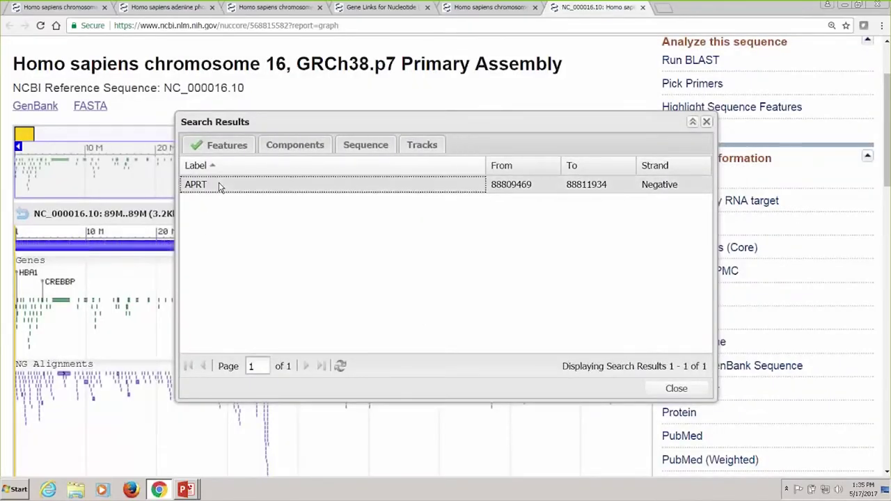
click(707, 121)
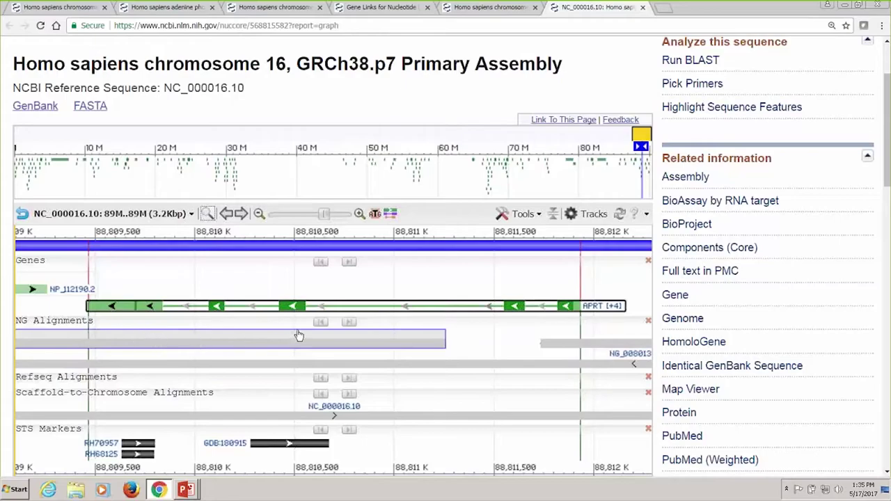
Step: Inspect the APRT gene and alignment tracks, and zoom the graphical view out to about 54 Kbp to include neighbouring genes
mouse_move(560, 324)
mouse_move(381, 340)
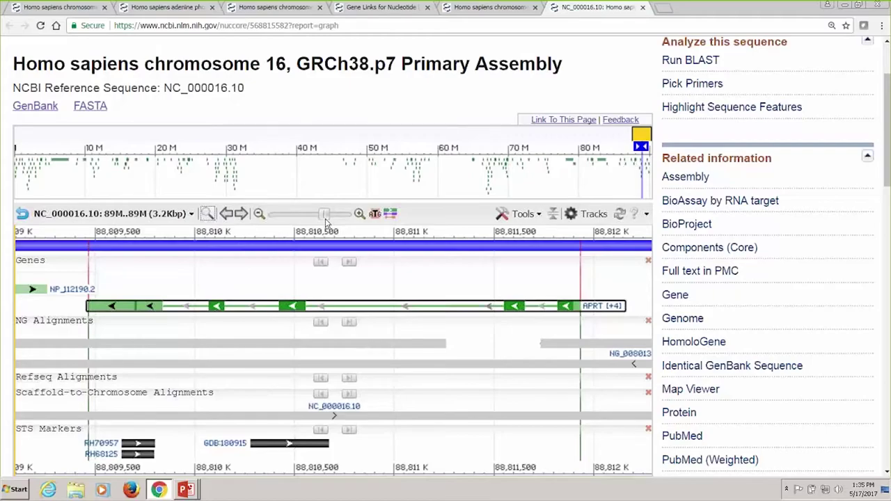
mouse_move(324, 221)
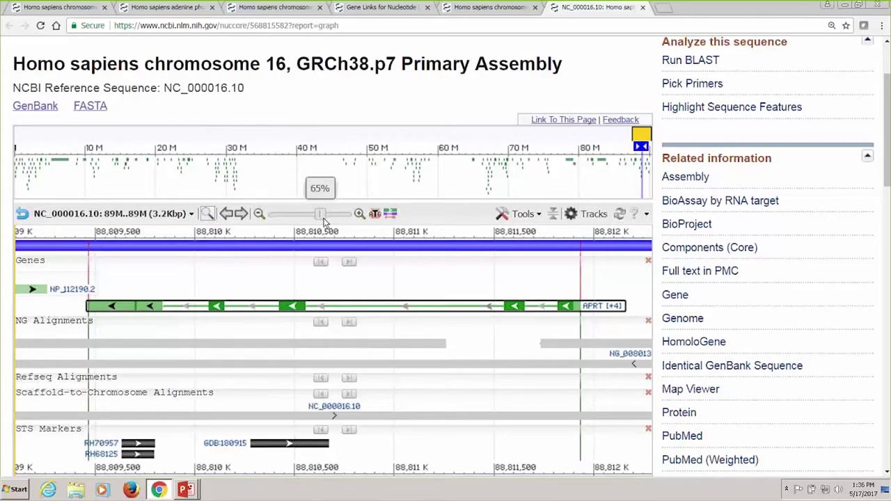
drag(322, 221, 316, 220)
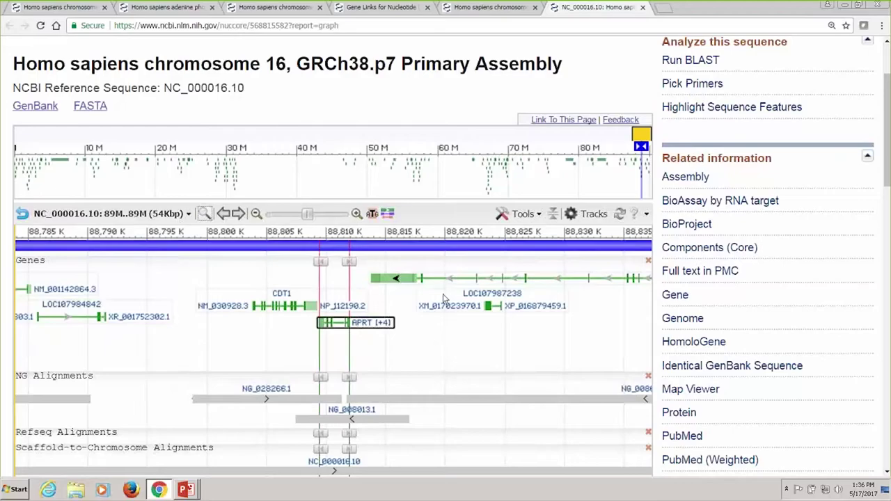
Step: Search the Nucleotide database for APRT
mouse_move(441, 284)
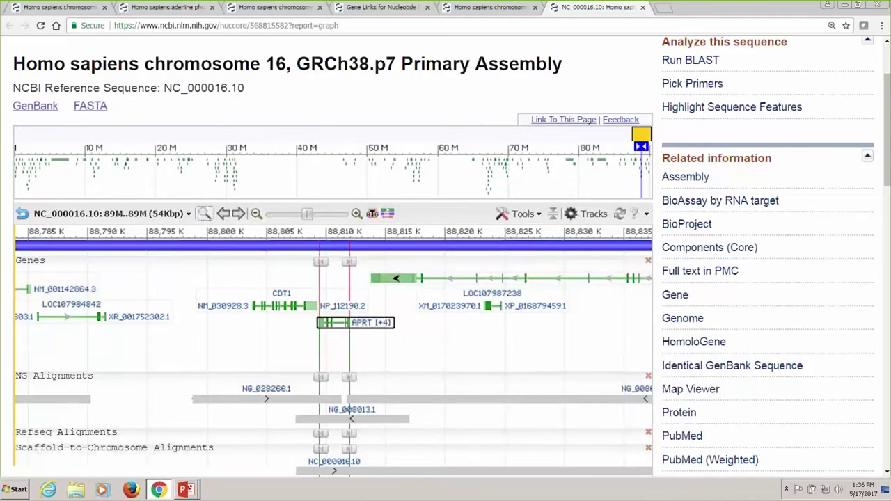
scroll(888, 132, up, 2)
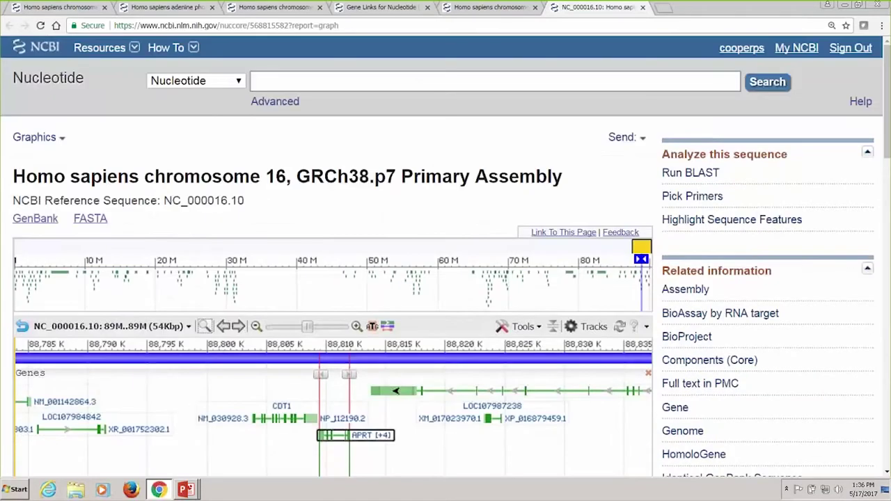
click(269, 83)
text(PR)
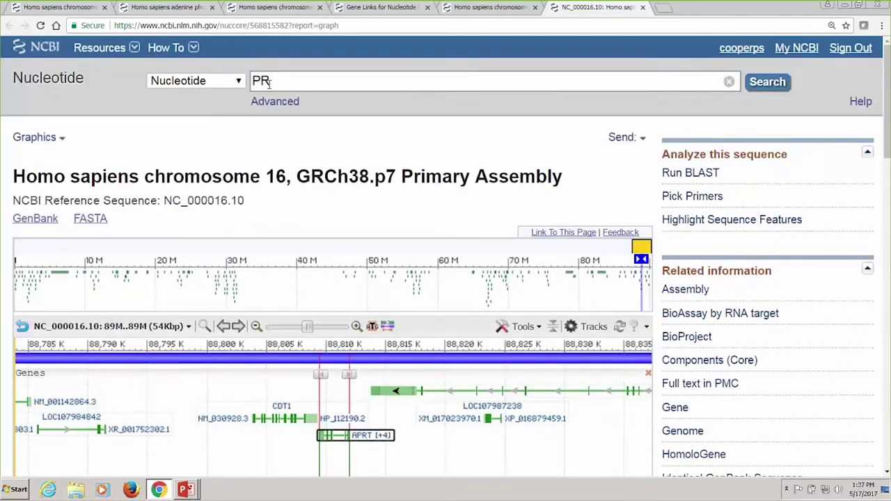
key(BackSpace)
key(BackSpace)
text(APRT)
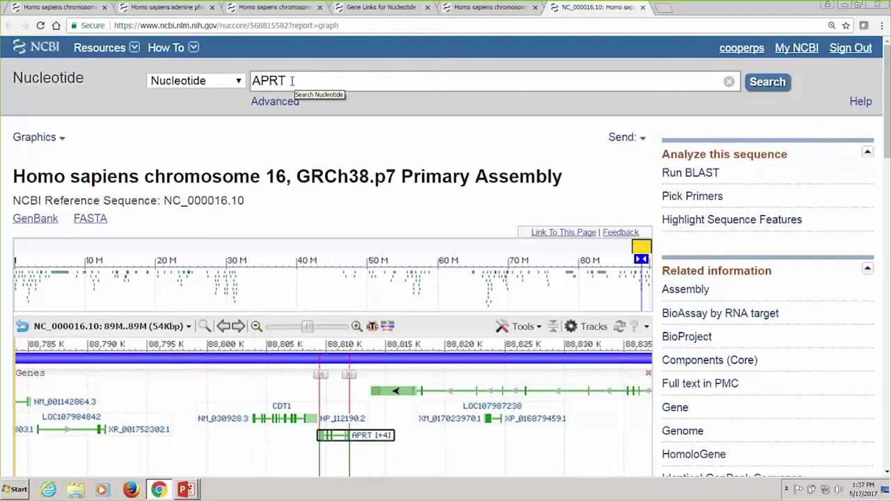
click(774, 89)
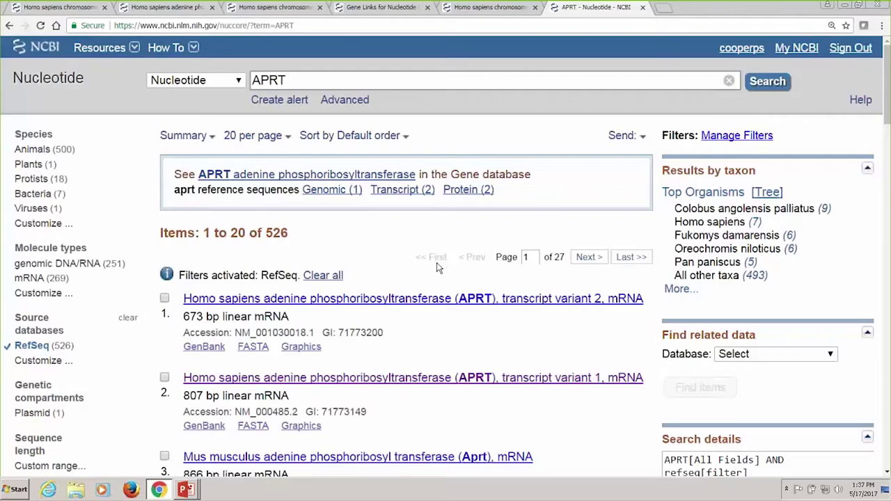
Step: Replace the Nucleotide query with the quoted phrase "complete genome" and run the search
key(BackSpace)
key(BackSpace)
key(BackSpace)
key(BackSpace)
text("g)
key(BackSpace)
text(complete genome")
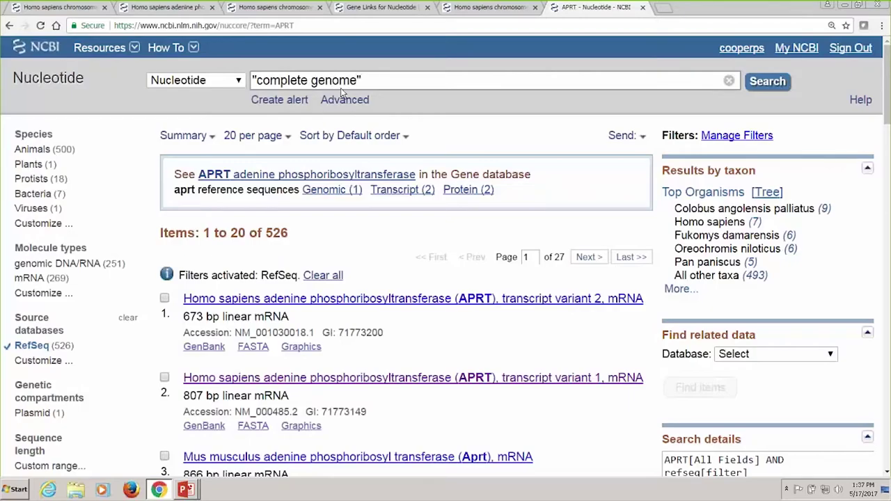
click(768, 83)
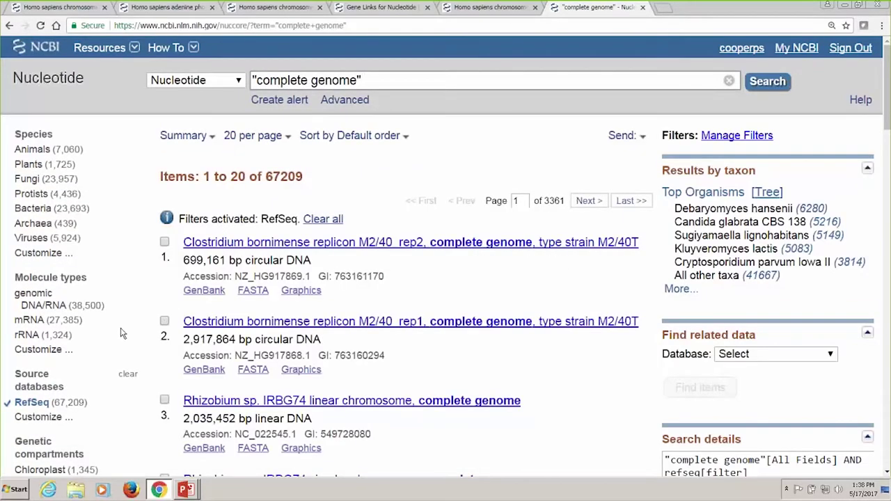
Step: Remove the RefSeq filter and narrow the "complete genome" search with AND human[orgn]
click(24, 409)
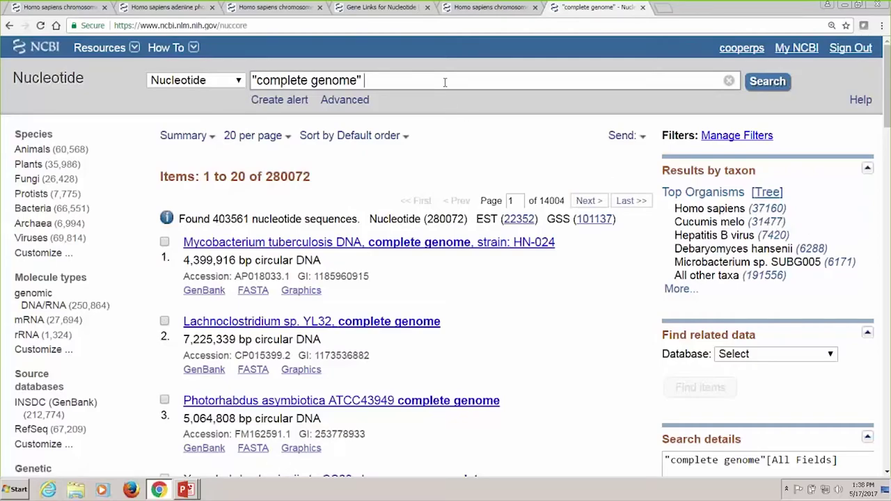
text(AND human[orgn])
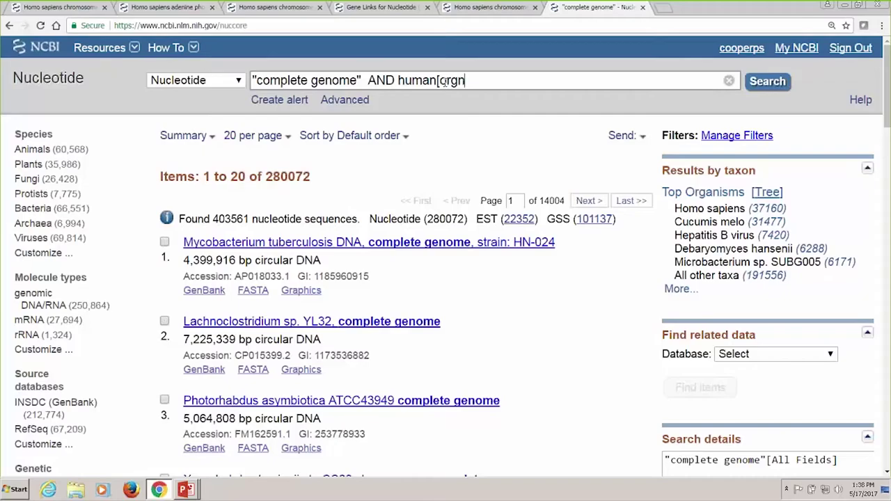
click(763, 85)
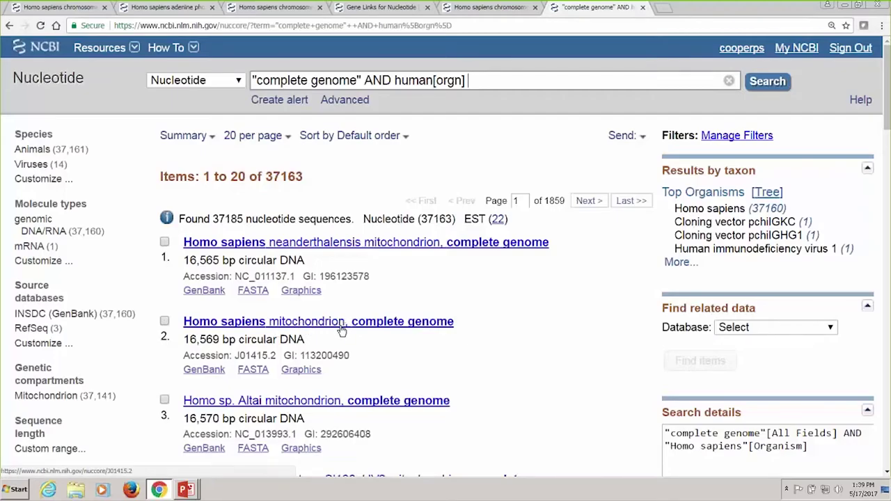
Step: View the Homo sapiens neanderthalensis mitochondrion record and its Send options, and return to the search results
click(376, 249)
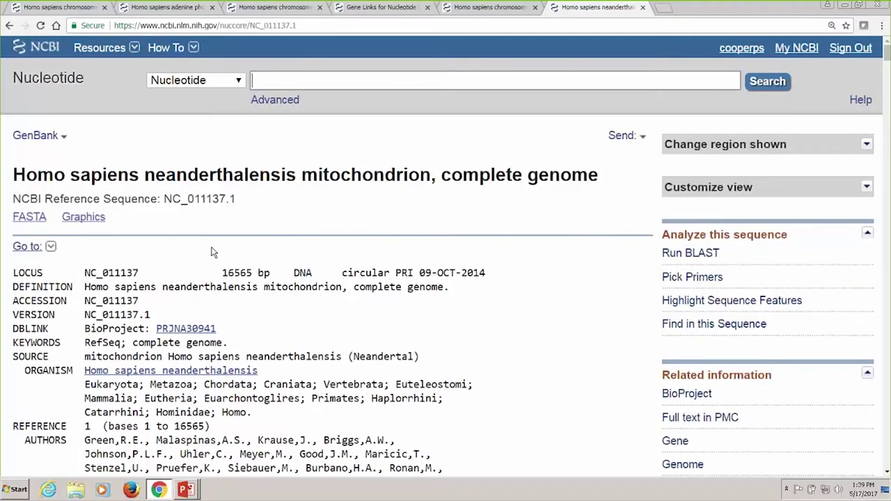
click(637, 138)
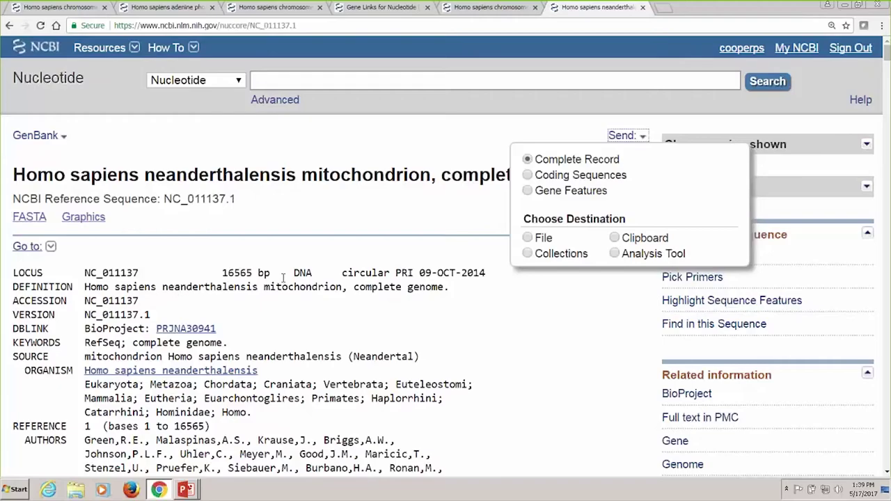
click(9, 26)
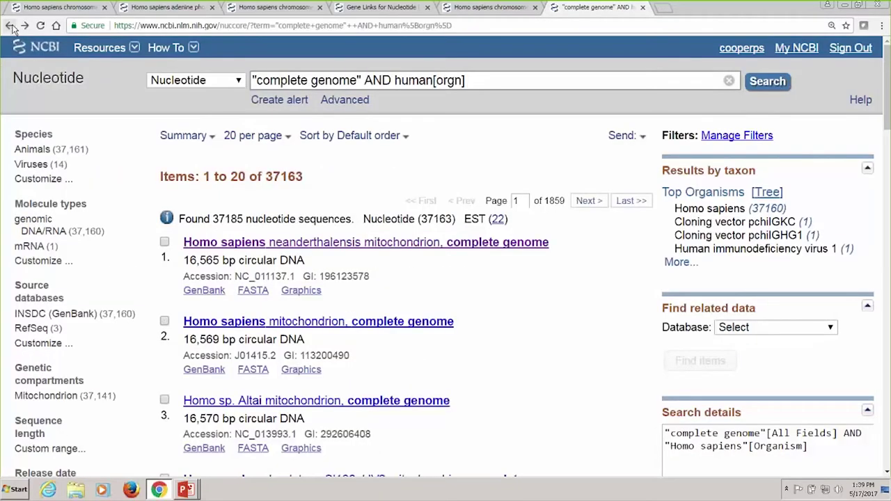
Step: Return to the full chromosome 16 record and open its related Assembly entry in a new browser tab
click(291, 14)
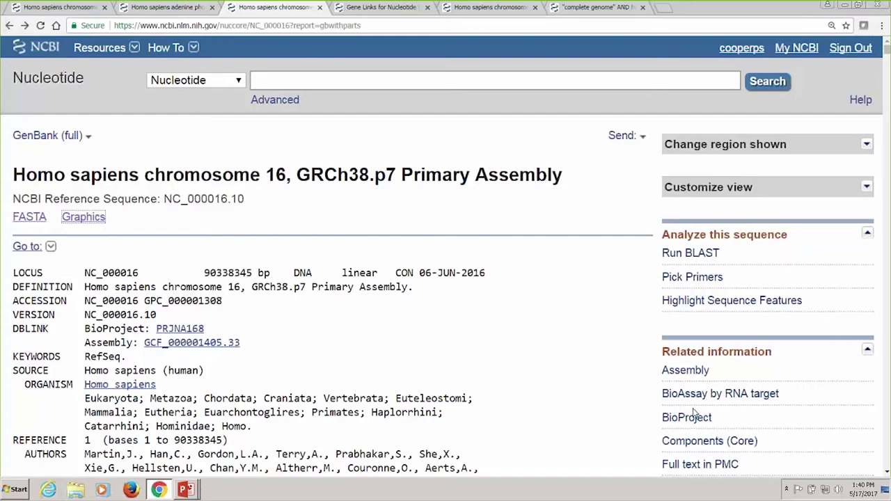
right_click(682, 376)
click(706, 377)
click(703, 7)
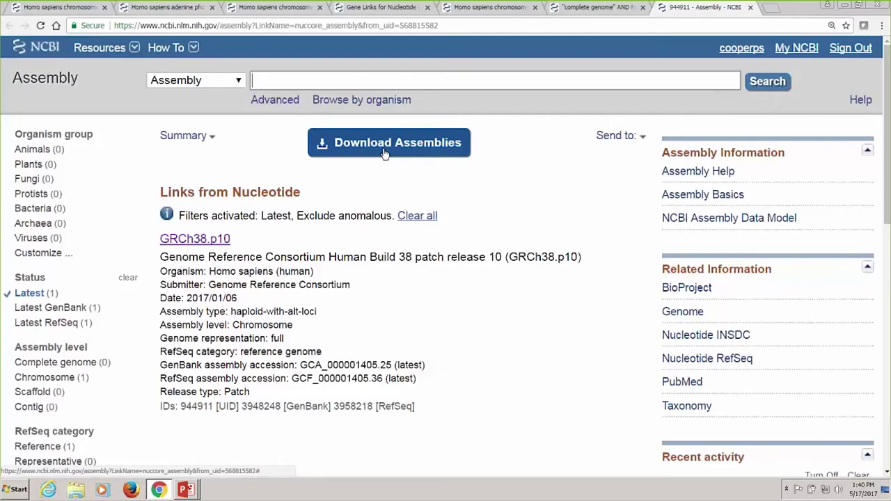
Step: Review the file types offered for downloading the RefSeq assembly, leaving the selection as Genomic GFF
click(352, 146)
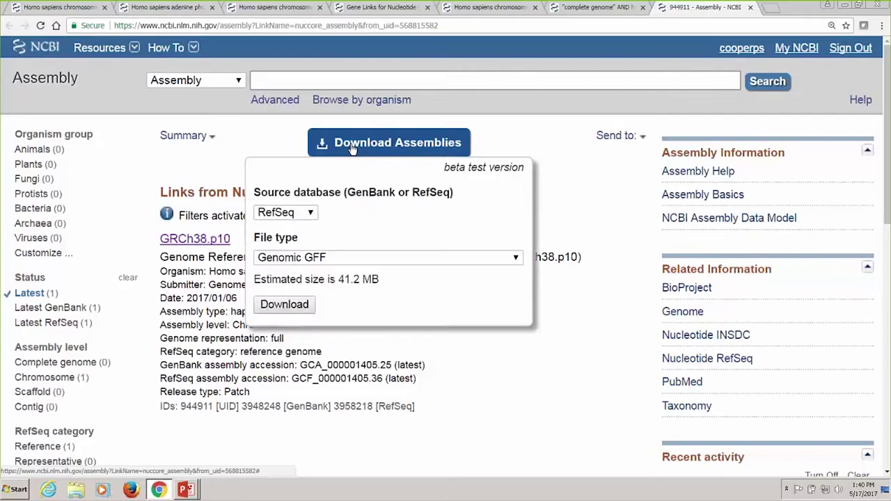
click(453, 261)
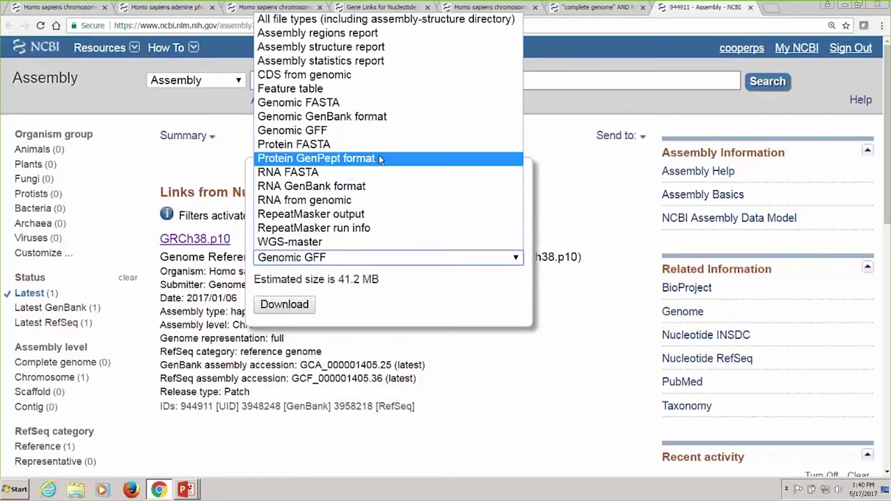
click(588, 164)
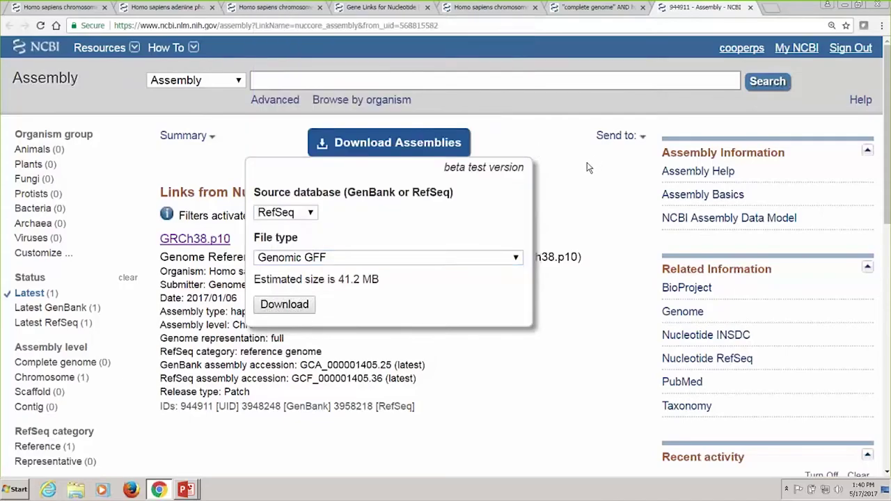
Step: Open the GRCh38.p10 assembly report and examine its Primary Assembly chromosome table with the GenBank and RefSeq sequences
click(196, 239)
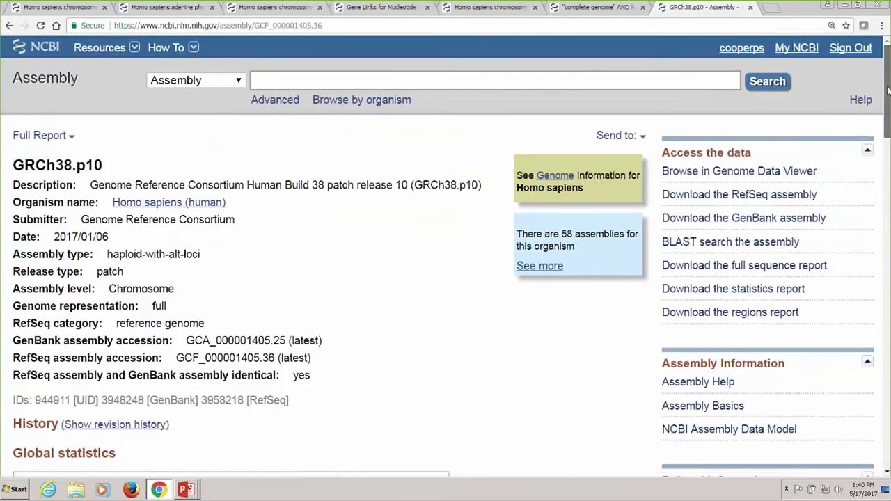
drag(887, 90, 887, 317)
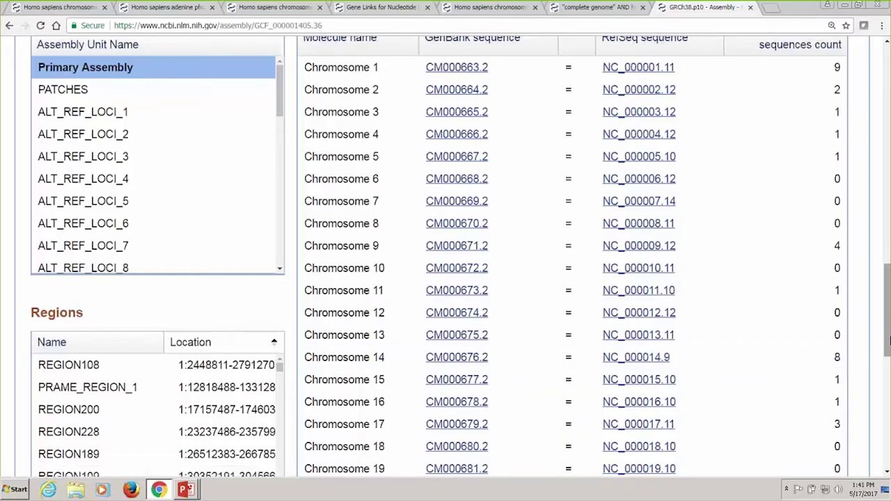
scroll(220, 317, up, 10)
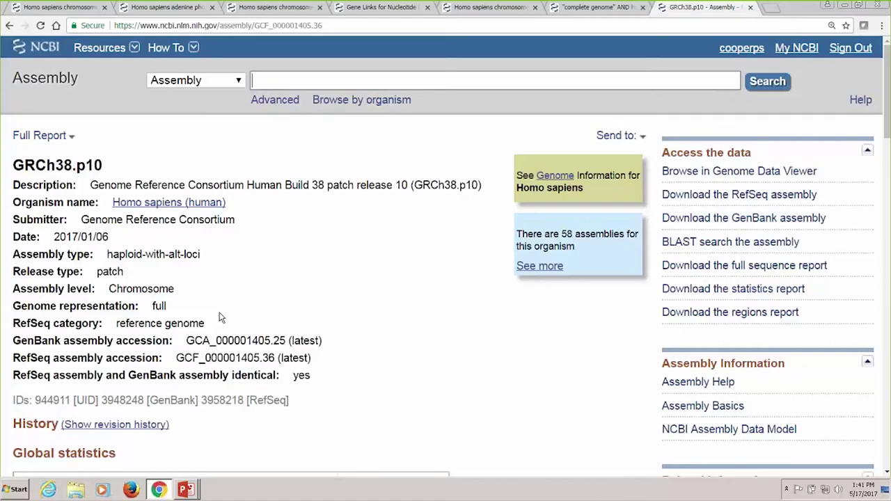
Step: Search the Assembly database for brown recluse[orgn]
text(brown re)
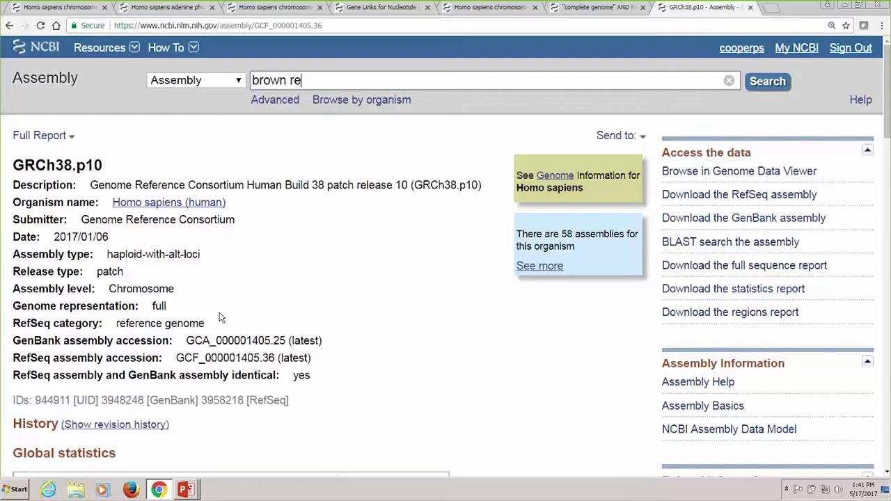
text(cluse[orgn])
key(Return)
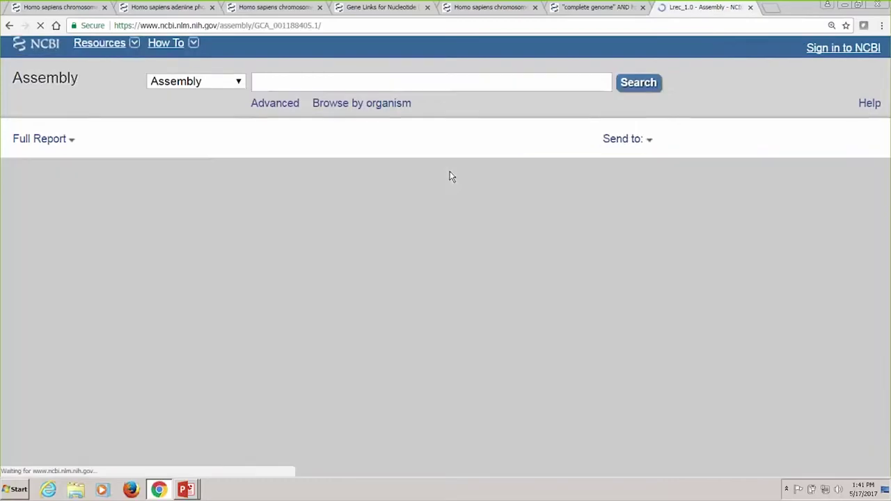
Step: Examine the global statistics and assembly definition of the brown recluse assembly Lrec_1.0
drag(886, 171, 887, 202)
scroll(835, 195, up, 2)
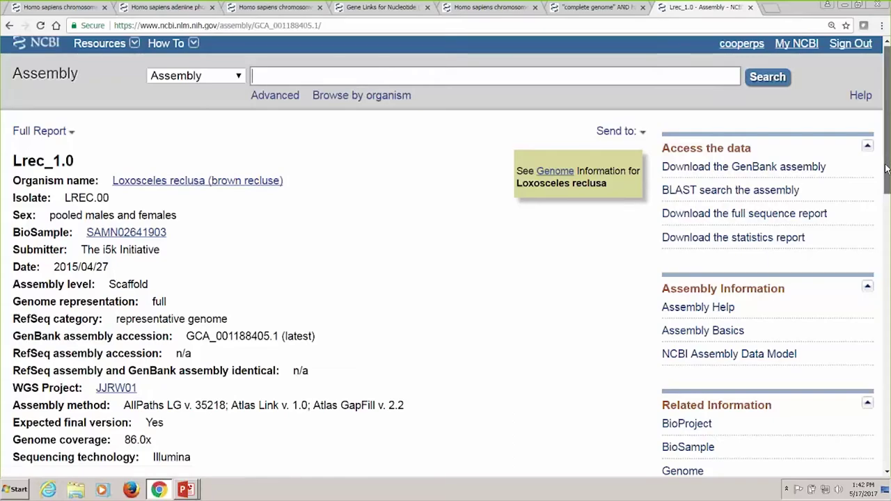
drag(886, 174, 887, 344)
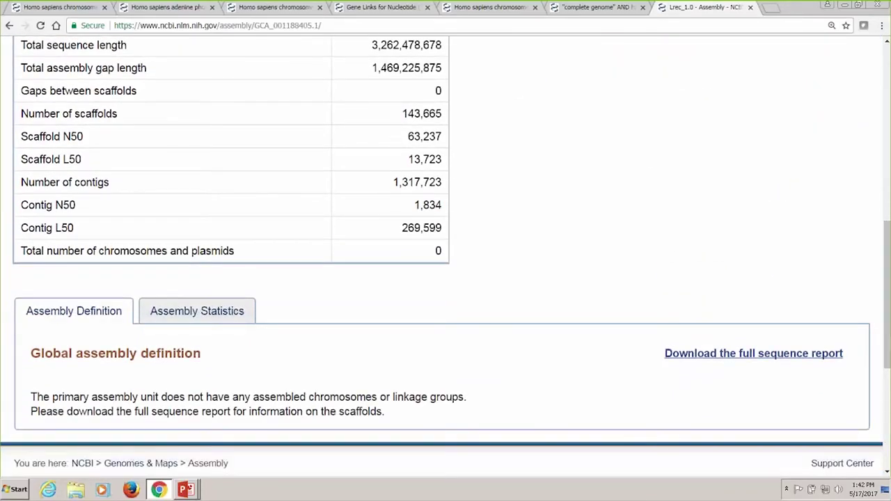
drag(888, 314, 888, 244)
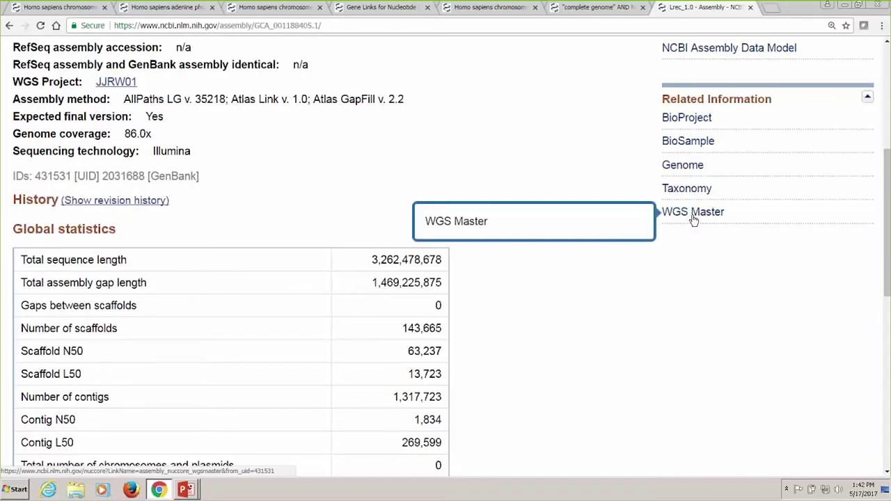
Step: Open the WGS Master record linked to the brown recluse assembly and highlight the record count in its LOCUS line
click(693, 215)
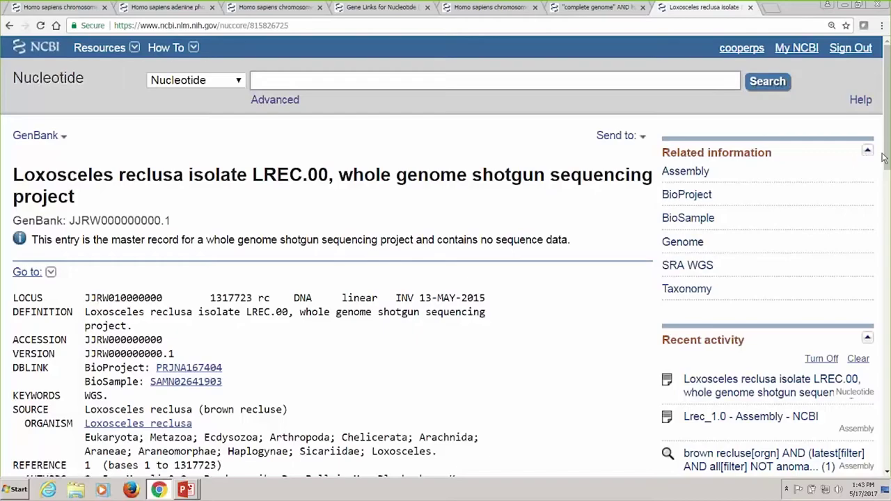
drag(883, 159, 887, 197)
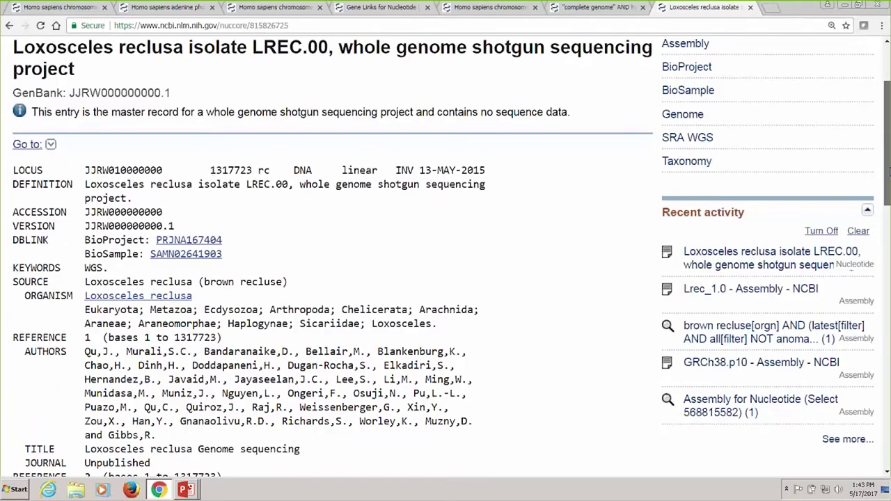
drag(888, 171, 889, 185)
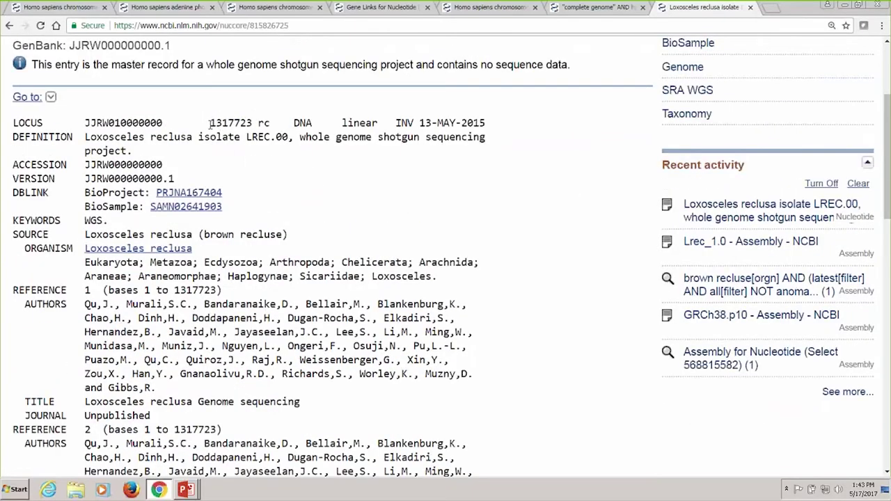
drag(210, 123, 274, 124)
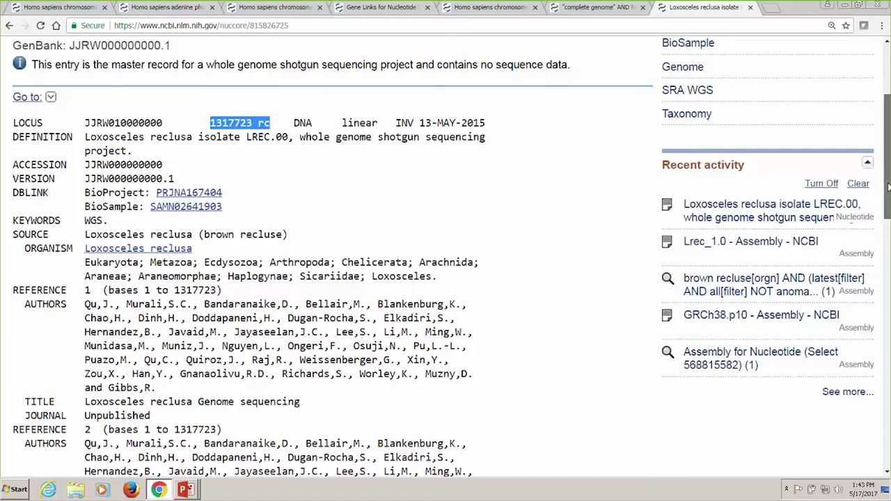
Step: View the master record's WGS_SCAFLD accession range in the Sequence Set Browser and go back to the master record
drag(887, 187, 888, 426)
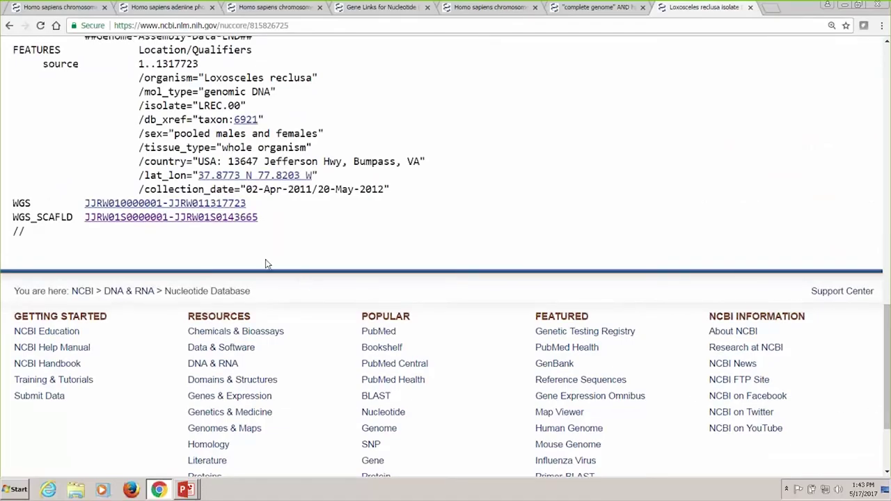
click(187, 219)
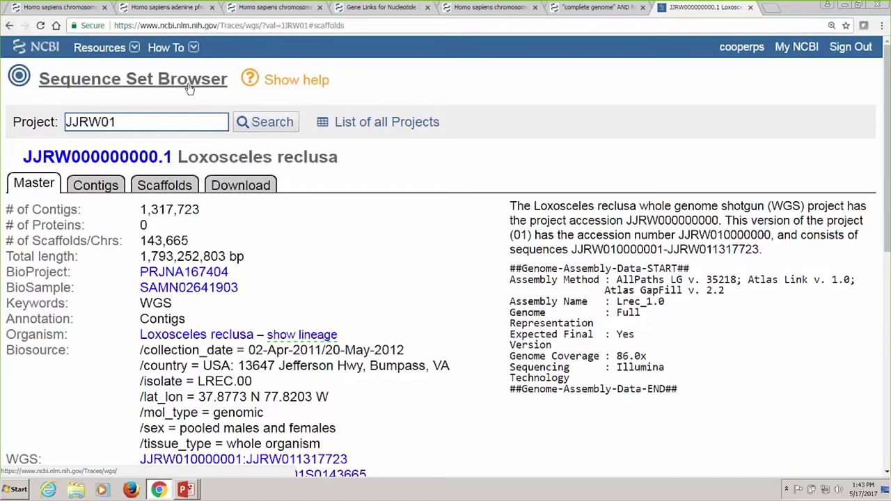
click(9, 25)
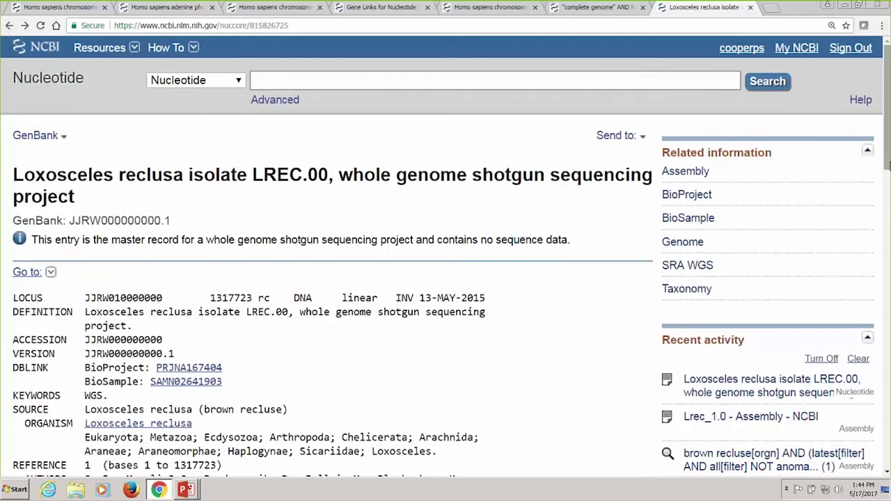
Step: Open the WGS_SCAFLD range JJRW01S0000001-JJRW01S0143665 at the end of the brown recluse master record
scroll(888, 188, down, 1)
scroll(888, 188, down, 10)
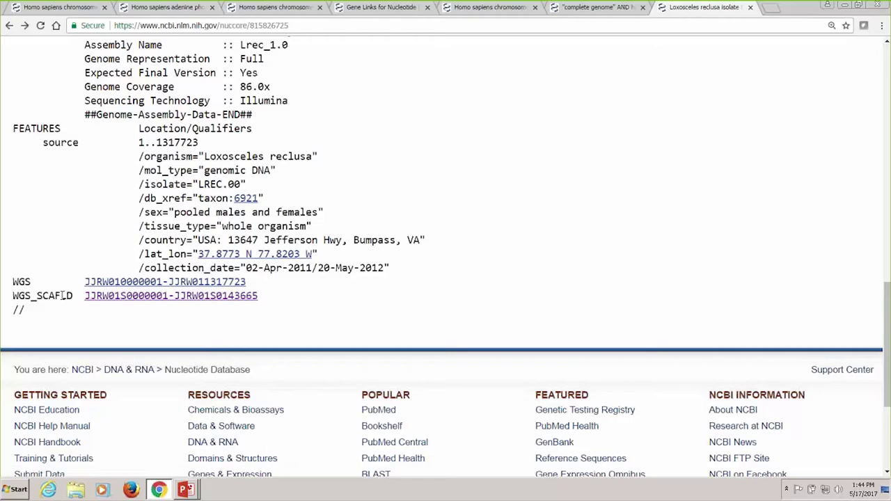
click(170, 297)
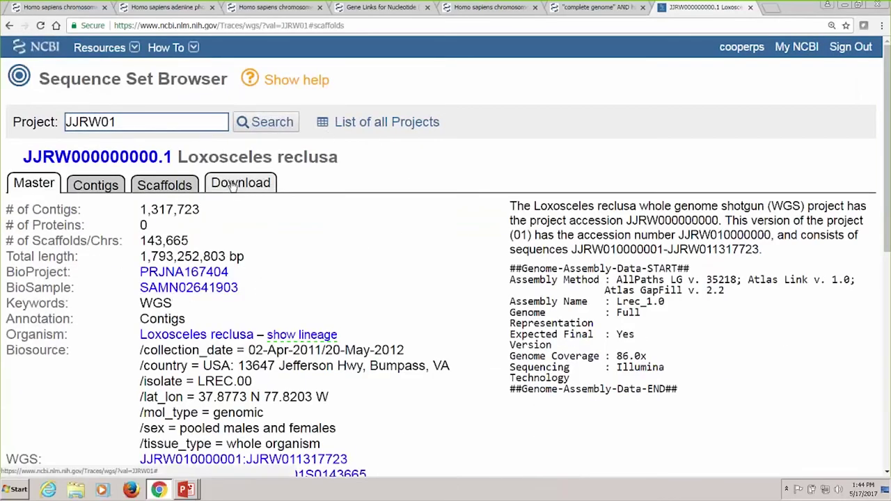
Step: View the contigs list, the scaffolds list and the downloadable files of the JJRW01 project
click(96, 183)
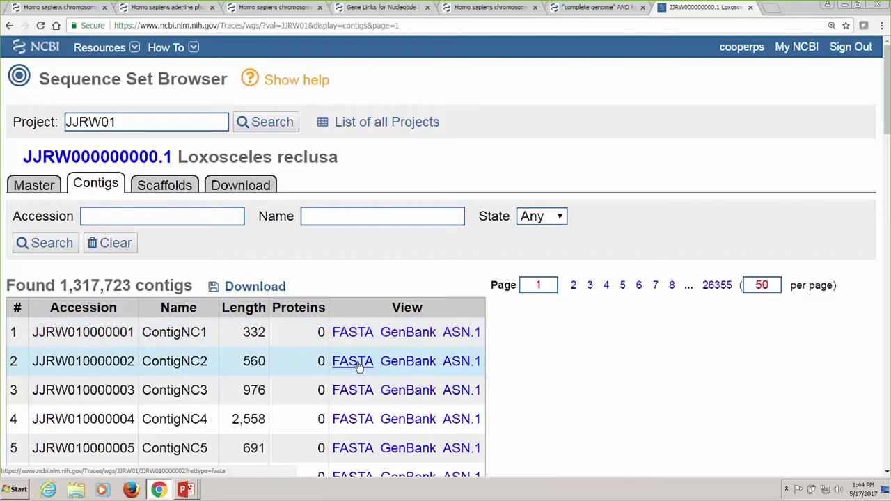
click(165, 185)
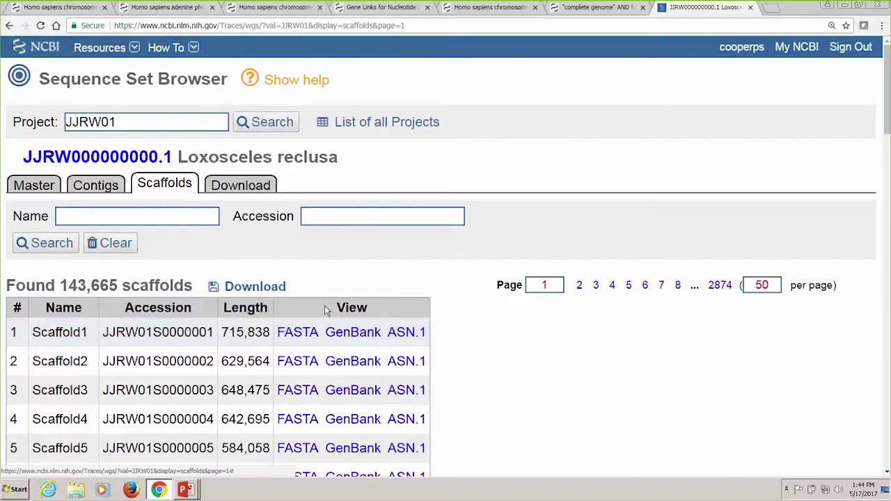
click(235, 185)
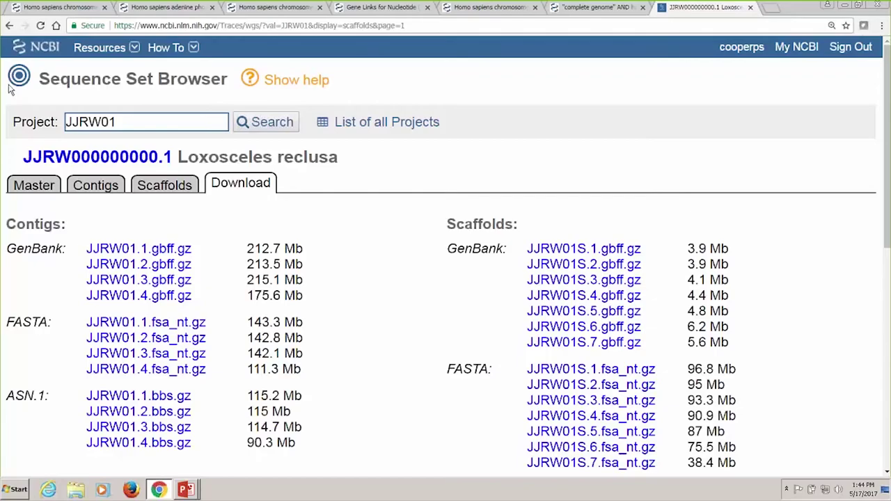
Step: Go back to the brown recluse master record and highlight its WGS keyword and the JJRW prefix of its accession
click(9, 27)
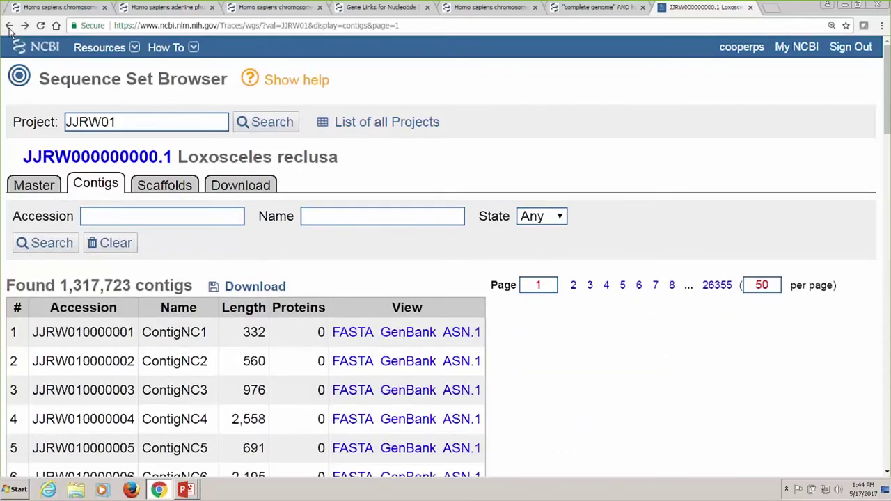
click(9, 27)
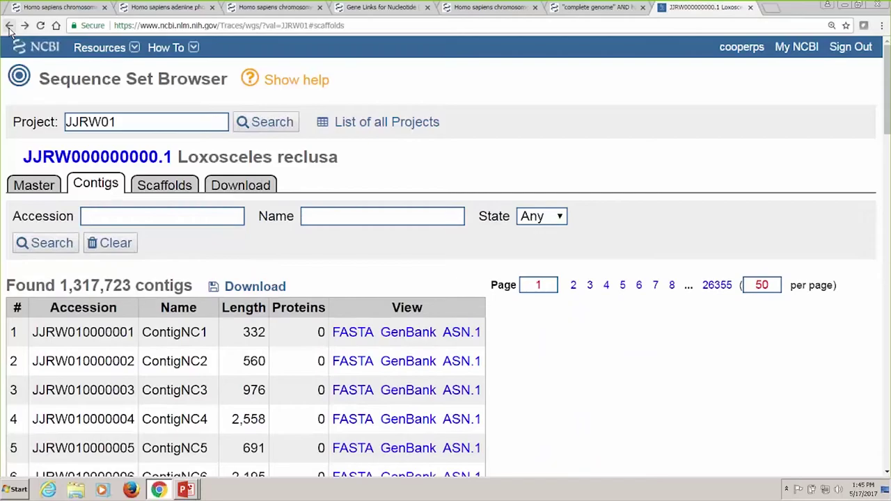
click(9, 27)
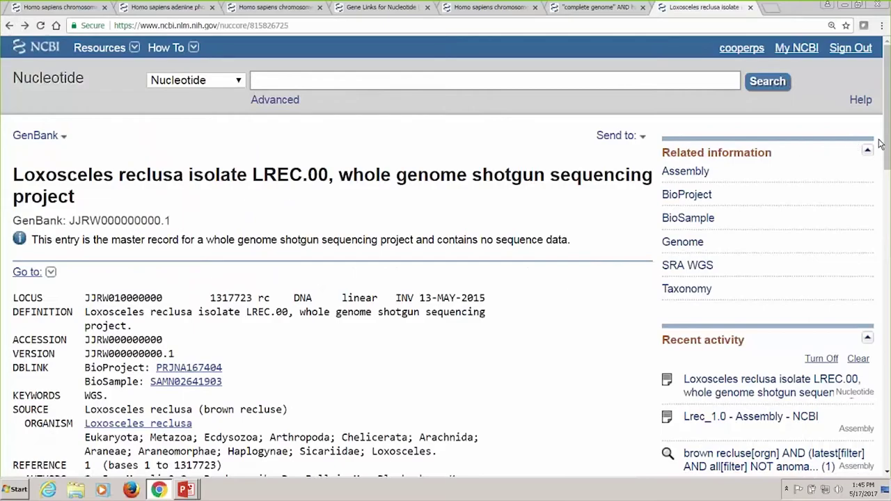
drag(887, 146, 887, 201)
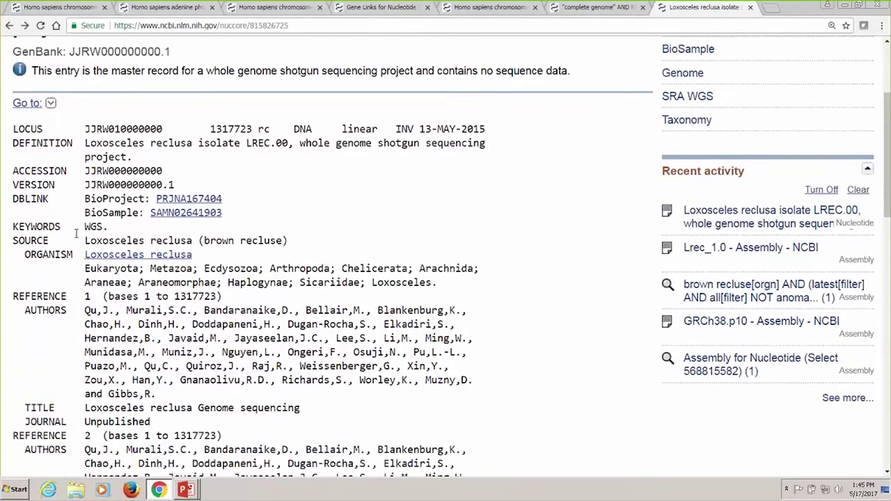
drag(85, 230, 111, 235)
drag(86, 171, 109, 171)
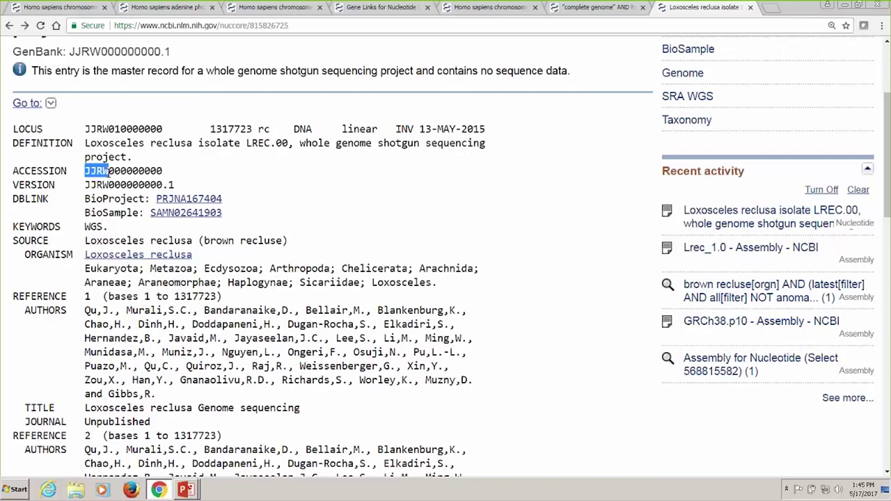